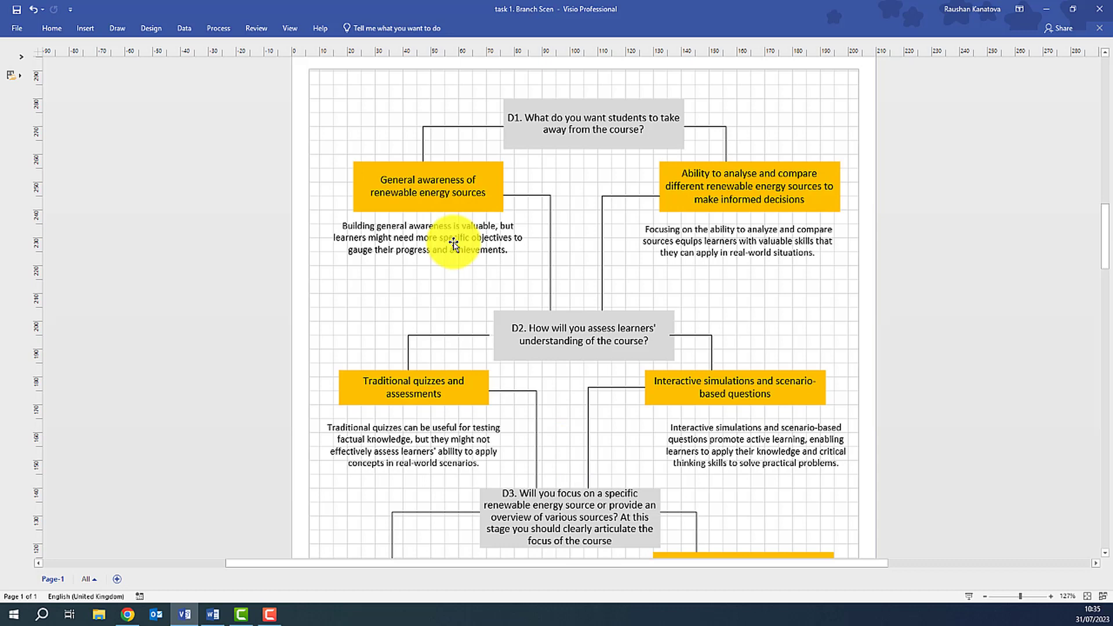
# Scroll the Visio flowchart to review the later decisions D3 through D5
pyautogui.scroll(-10, 454, 243)
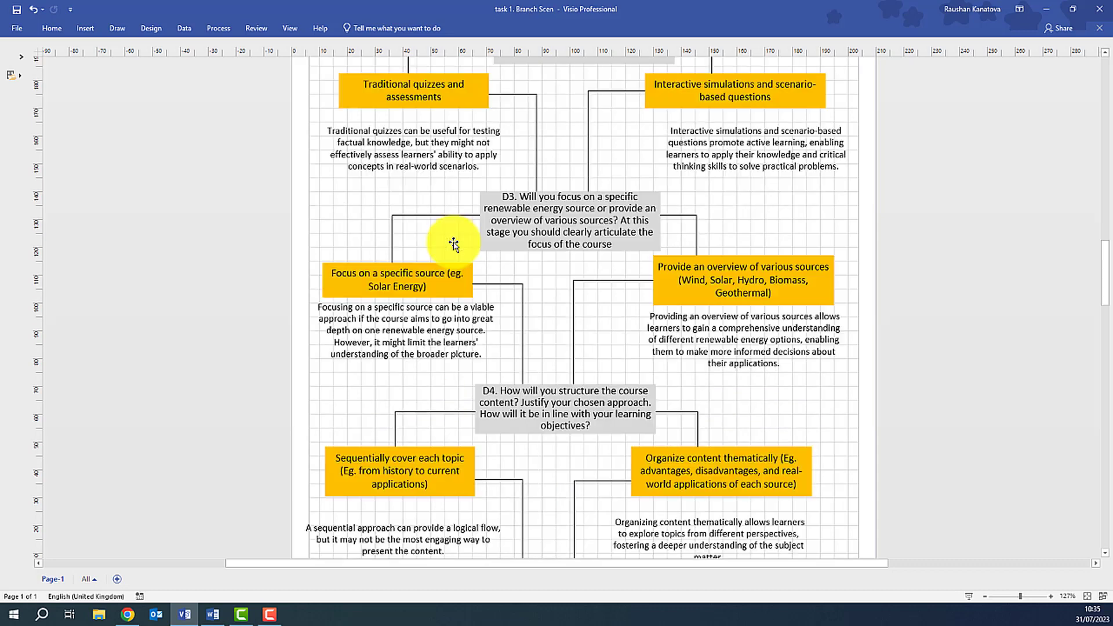
pyautogui.scroll(-1, 454, 243)
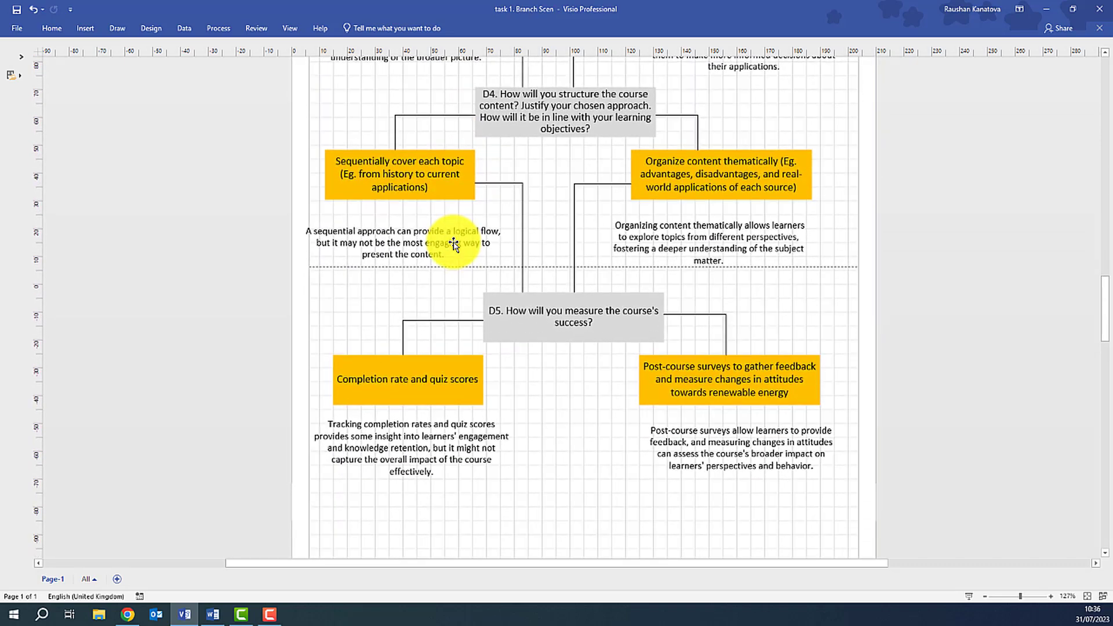
pyautogui.scroll(8, 454, 244)
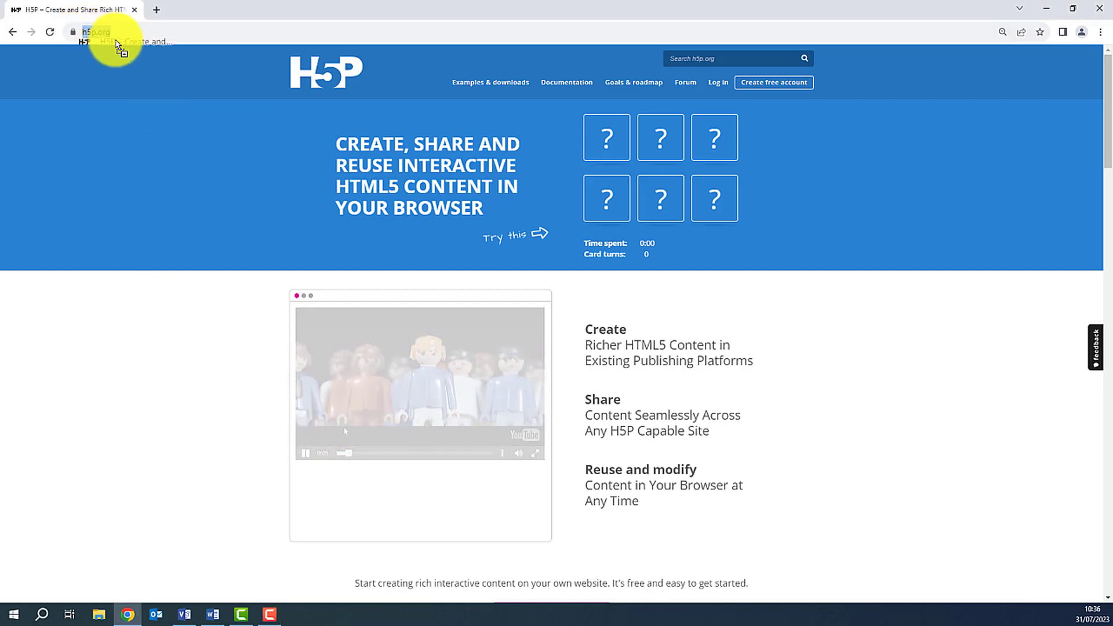
# Log in to h5p.org and go to the account profile page
pyautogui.click(156, 31)
pyautogui.moveTo(155, 32); pyautogui.dragTo(82, 33)
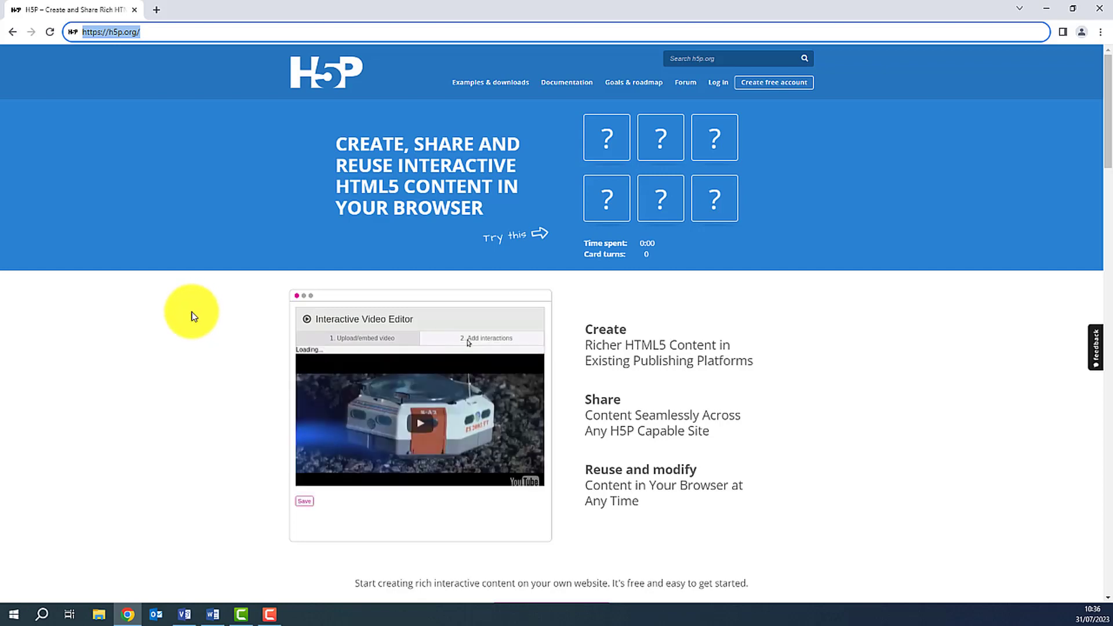
pyautogui.click(718, 87)
pyautogui.click(718, 87)
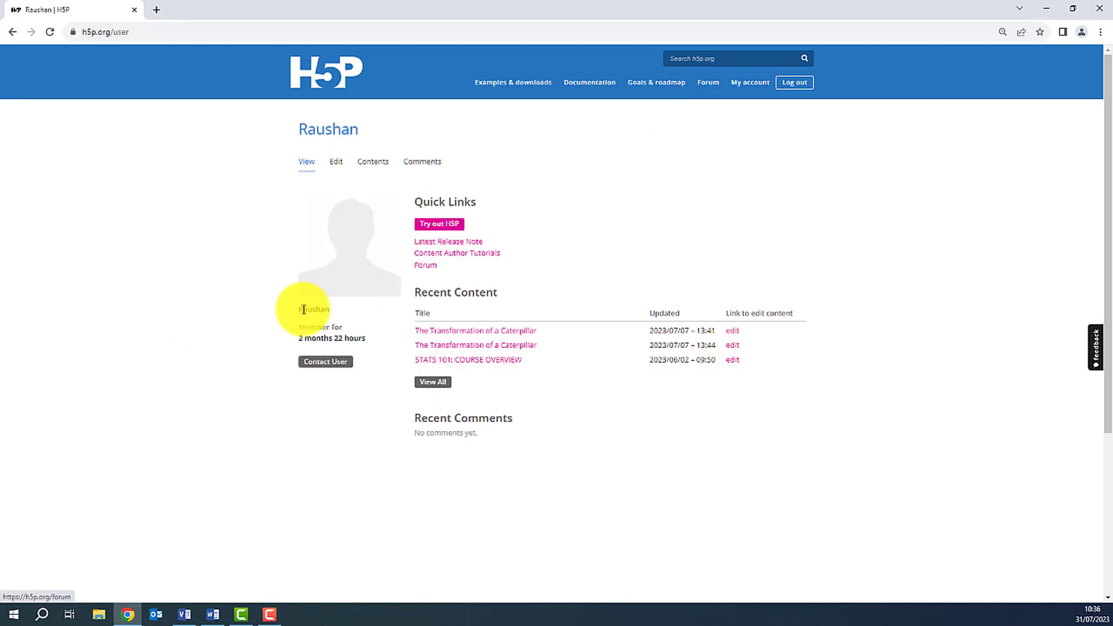
# Start new content, sort content types A to Z, and choose Branching Scenario
pyautogui.click(456, 226)
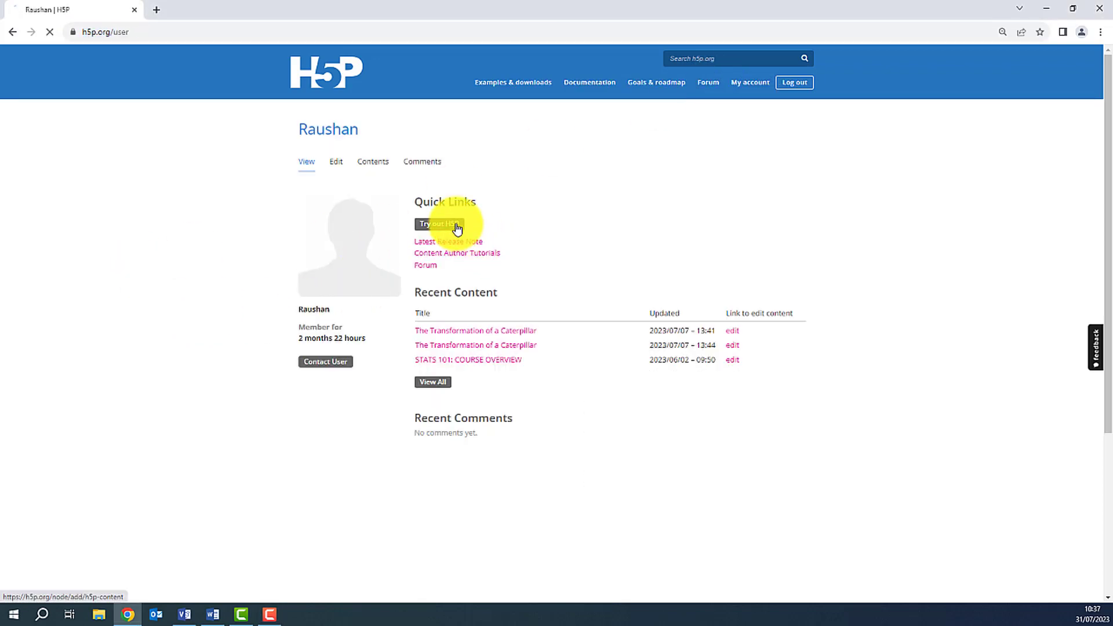
pyautogui.click(467, 329)
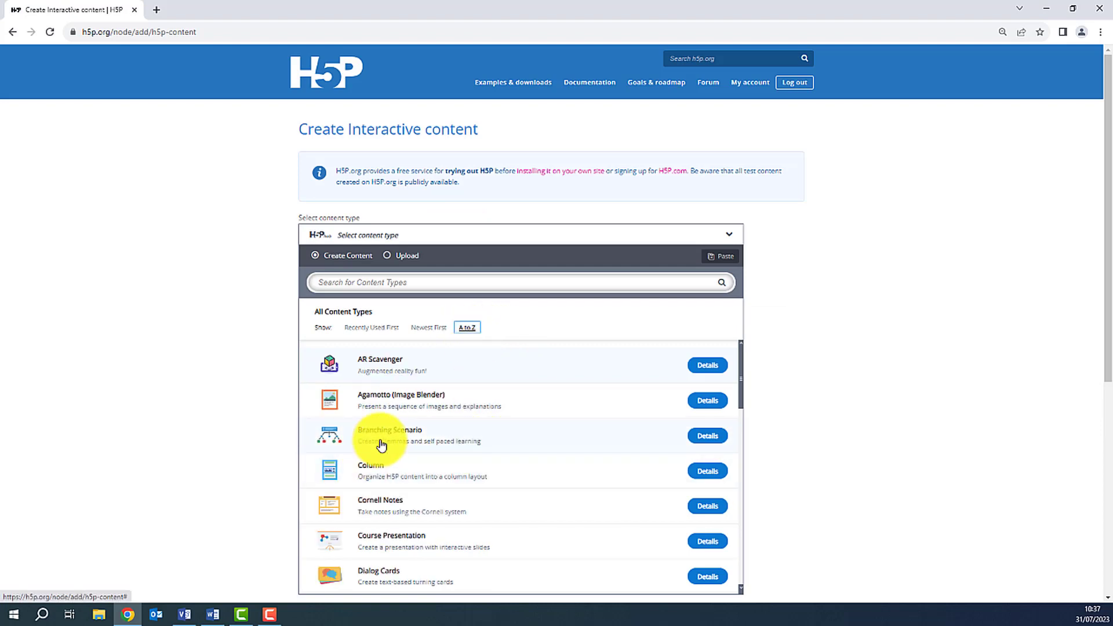
pyautogui.click(572, 437)
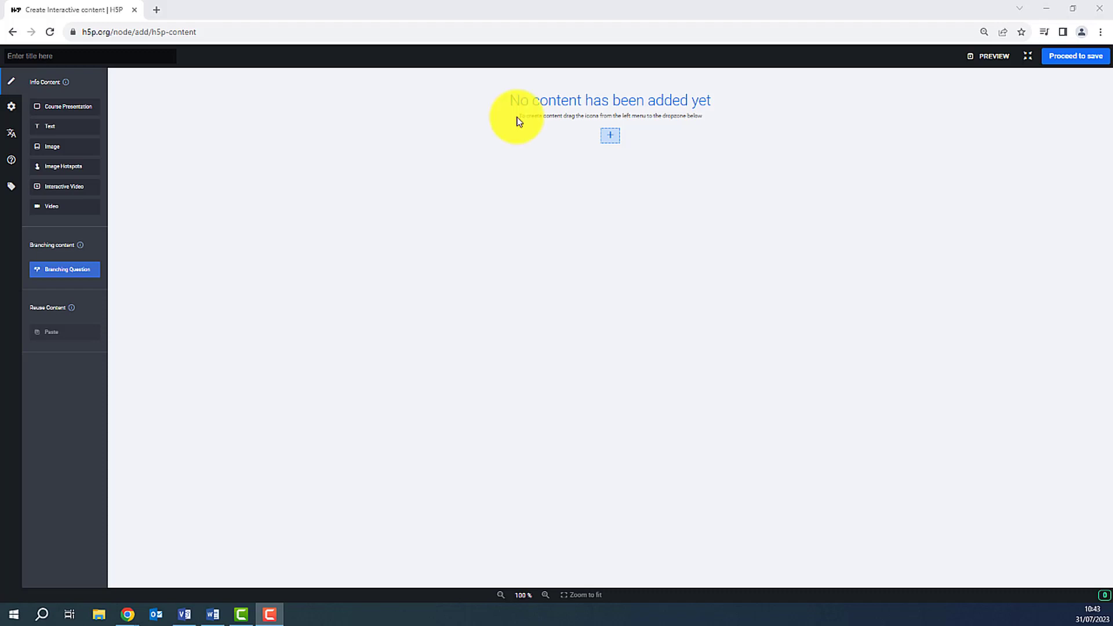
# Add a Text screen titled 'Instruction' with the pasted objective paragraph
pyautogui.moveTo(520, 116); pyautogui.dragTo(699, 125)
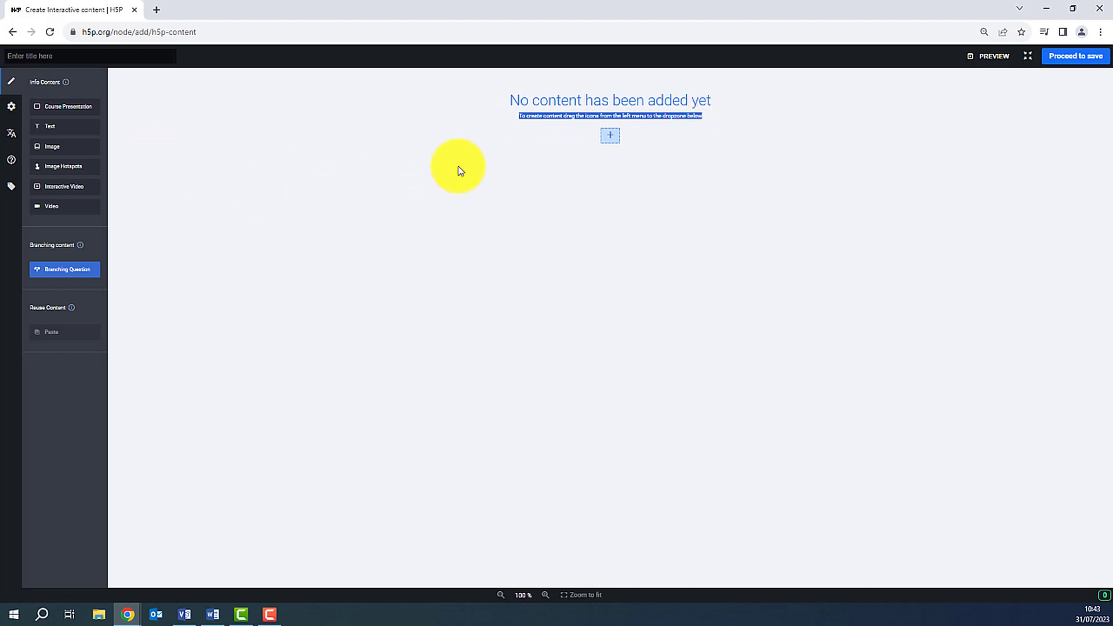
pyautogui.moveTo(74, 120); pyautogui.dragTo(609, 142)
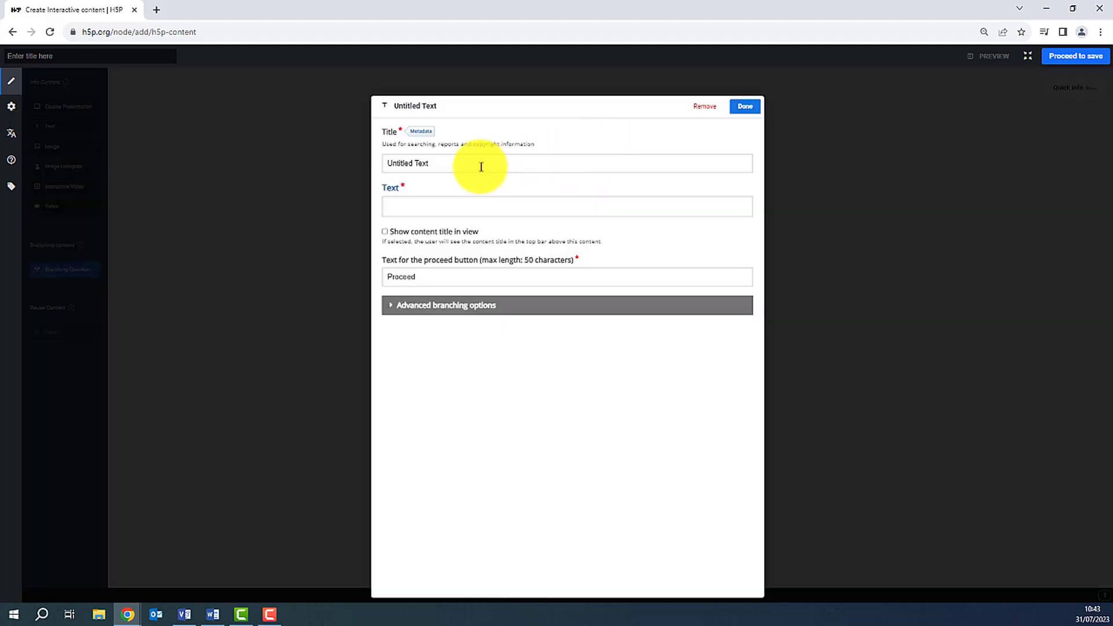
pyautogui.moveTo(429, 163); pyautogui.dragTo(390, 163)
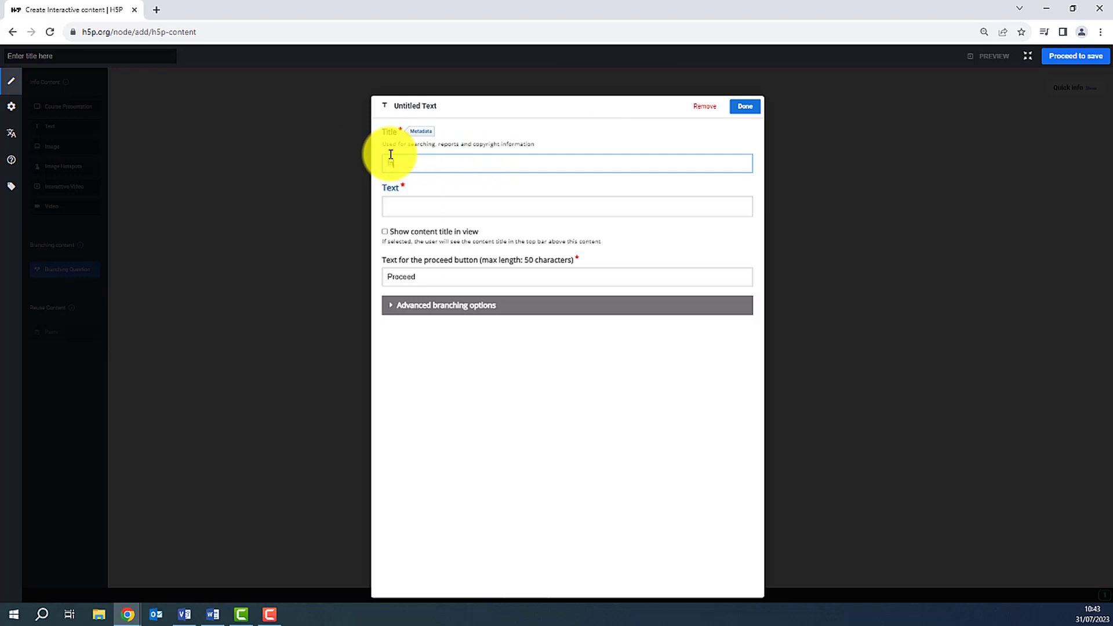
pyautogui.write('Instruction')
pyautogui.click(417, 207)
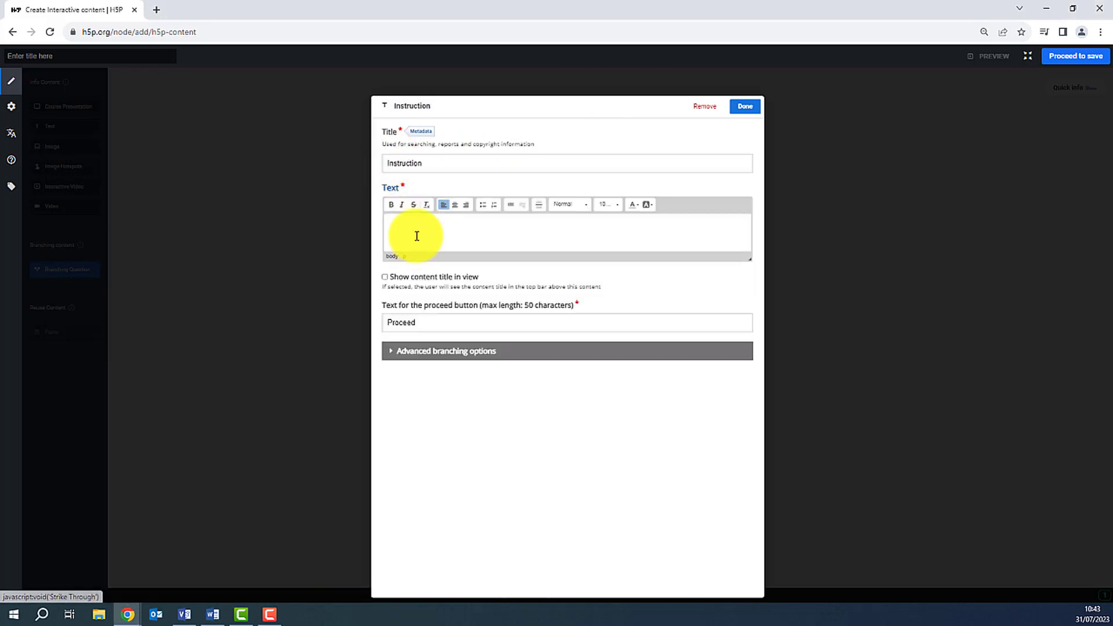
pyautogui.write("Your objective is to produce a clear learning objective for the course. As you progress through the scenario, you will face several decisions that will shape the course's direction and content.")
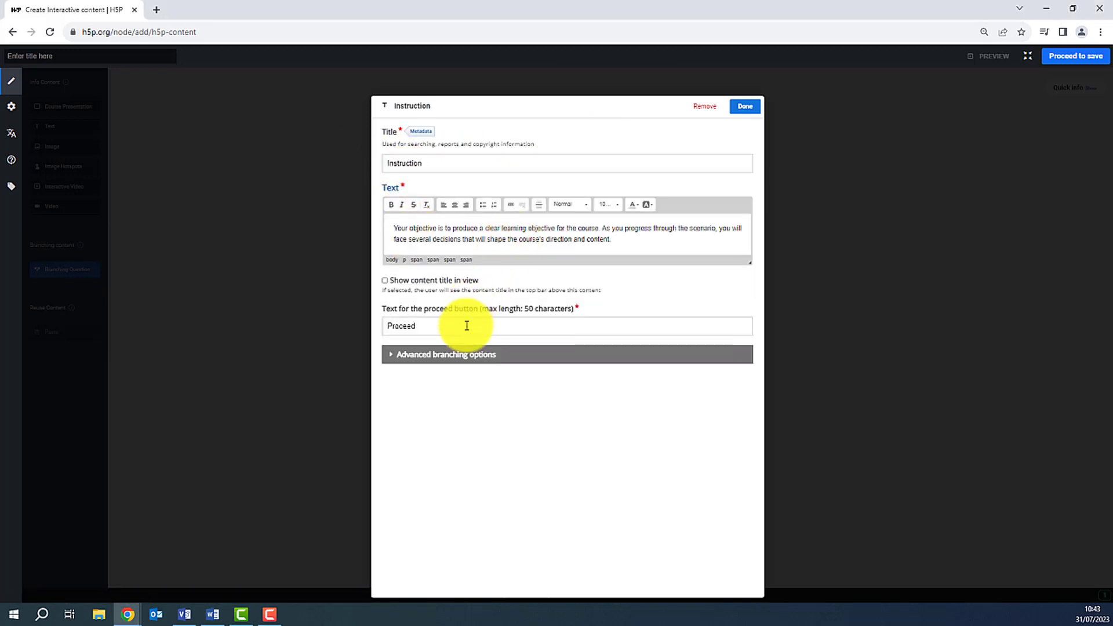
pyautogui.click(746, 108)
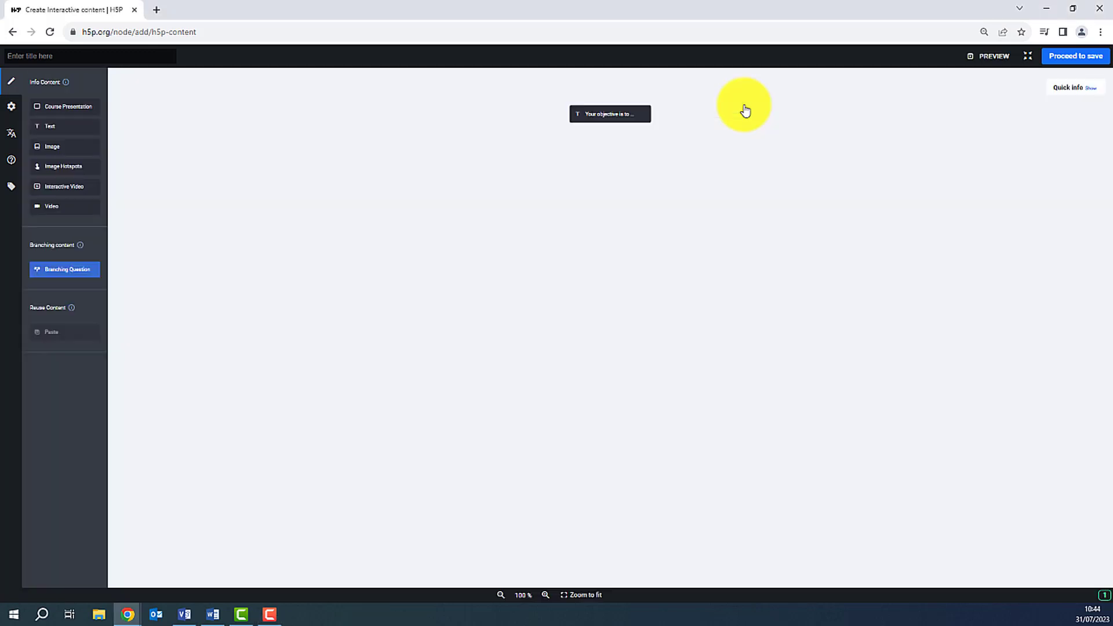
# Add a second Text screen below it titled 'Introduction' with the pasted introduction paragraph
pyautogui.moveTo(54, 129); pyautogui.dragTo(608, 152)
pyautogui.click(451, 164)
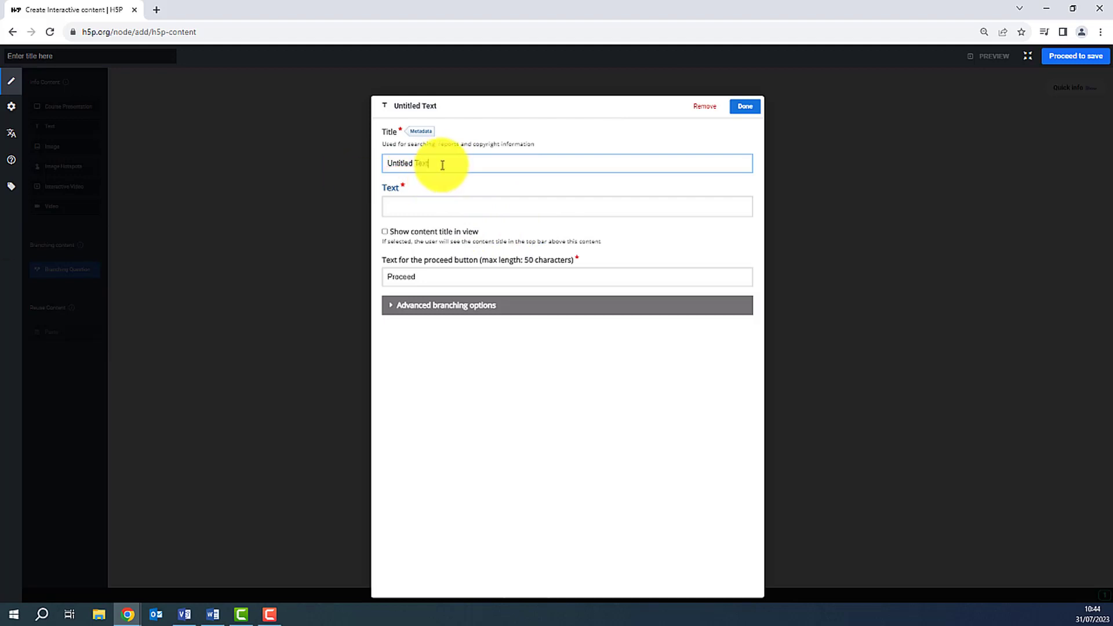
pyautogui.tripleClick(406, 164)
pyautogui.write('Introduction')
pyautogui.click(409, 207)
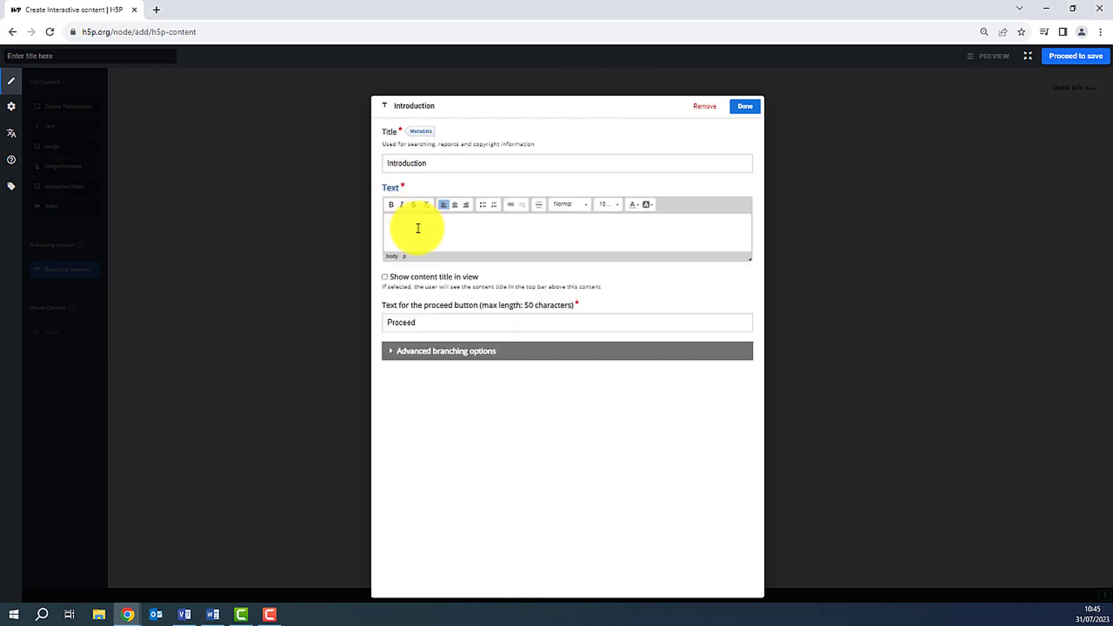
pyautogui.write("You receive an email from your colleague, outlining the course's broad objectives and its target audience. The course should be aimed at college students with basic knowledge of environmental science.")
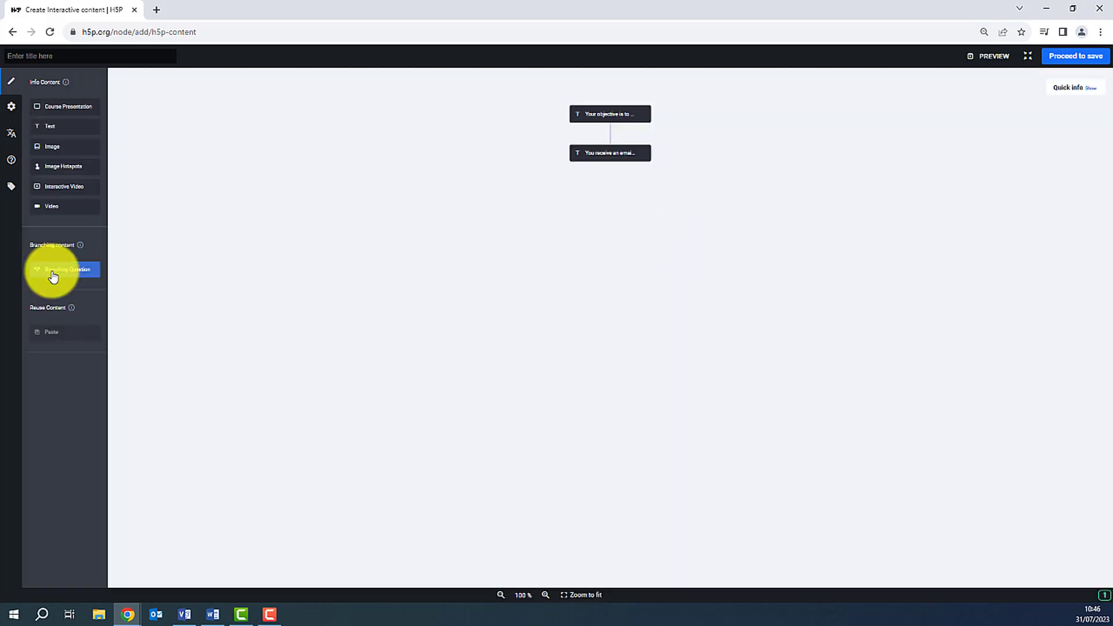
# Add a Branching Question titled Decision 1 below Introduction, pasting its question and alternatives A1 and A2
pyautogui.moveTo(53, 277); pyautogui.dragTo(604, 182)
pyautogui.moveTo(498, 178); pyautogui.dragTo(375, 172)
pyautogui.write('Decision 1')
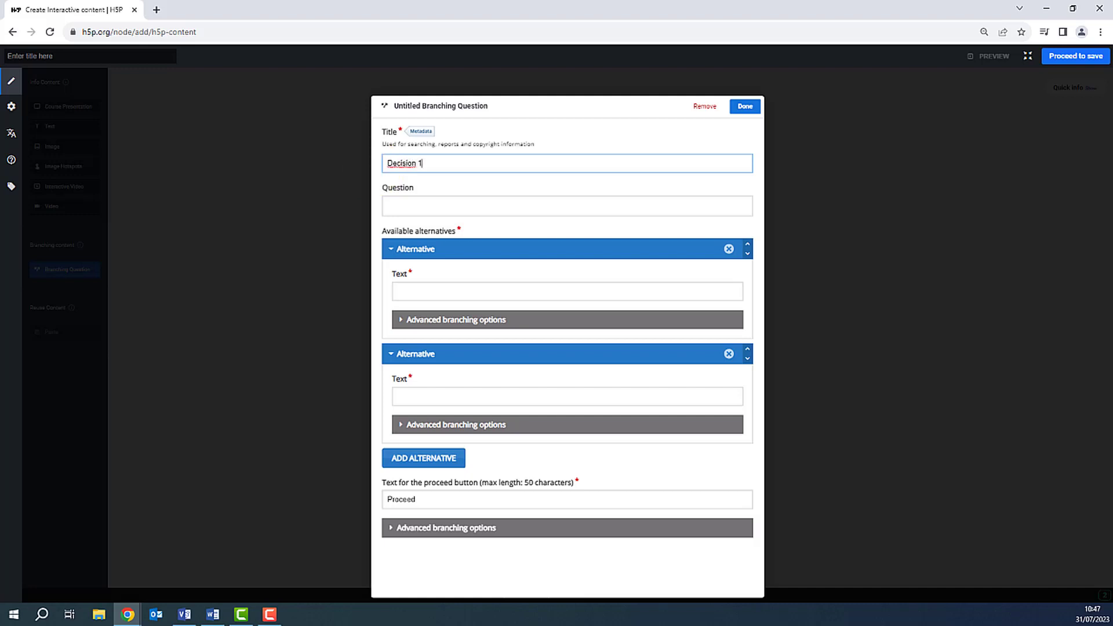
pyautogui.hotkey('alt', 'Tab')
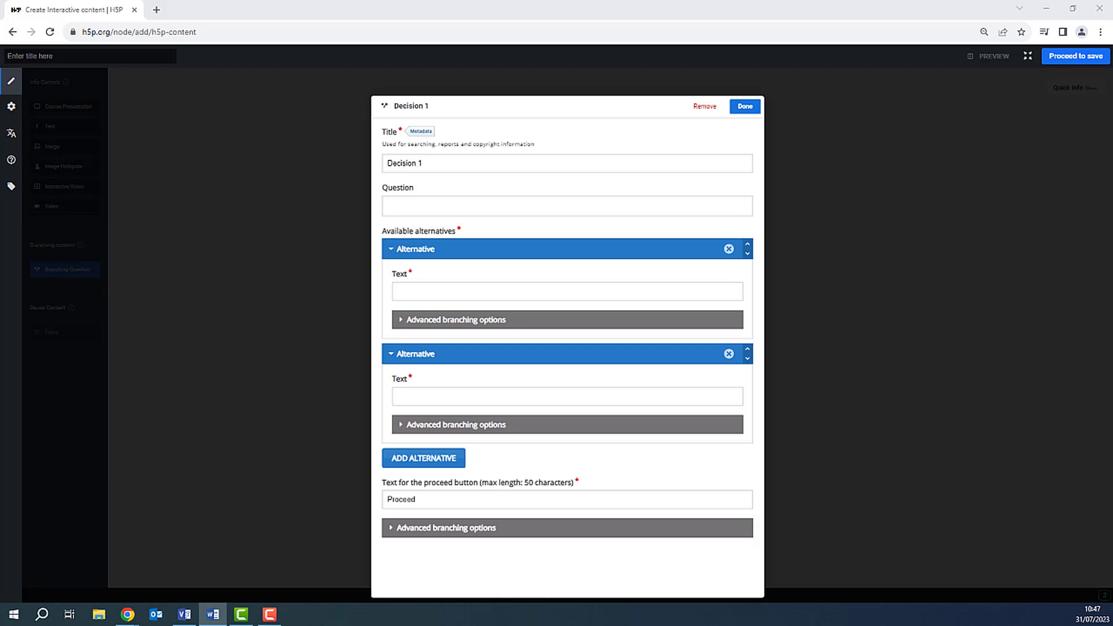
pyautogui.click(403, 205)
pyautogui.write('What do you want students to take away from the course?')
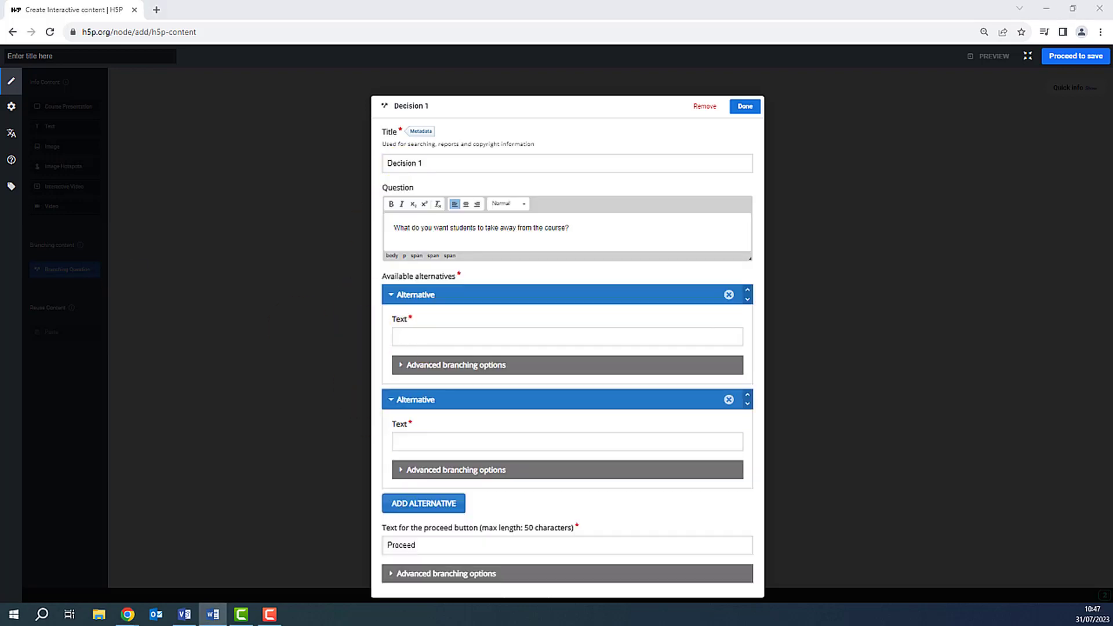
pyautogui.click(567, 337)
pyautogui.write('General awareness of renewable energy sources')
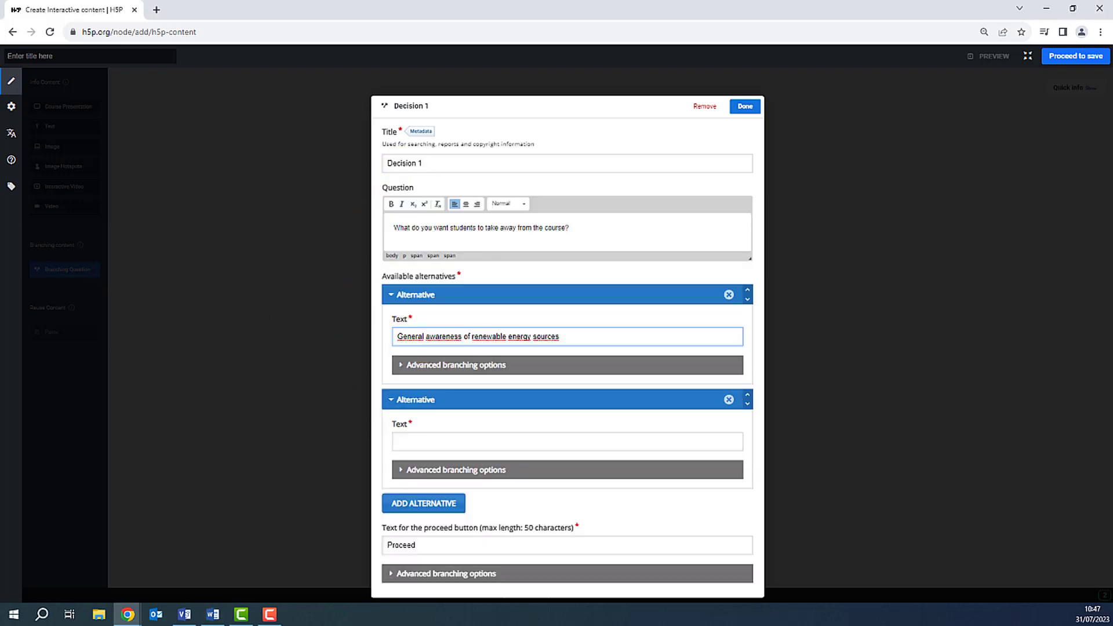
pyautogui.hotkey('alt', 'Tab')
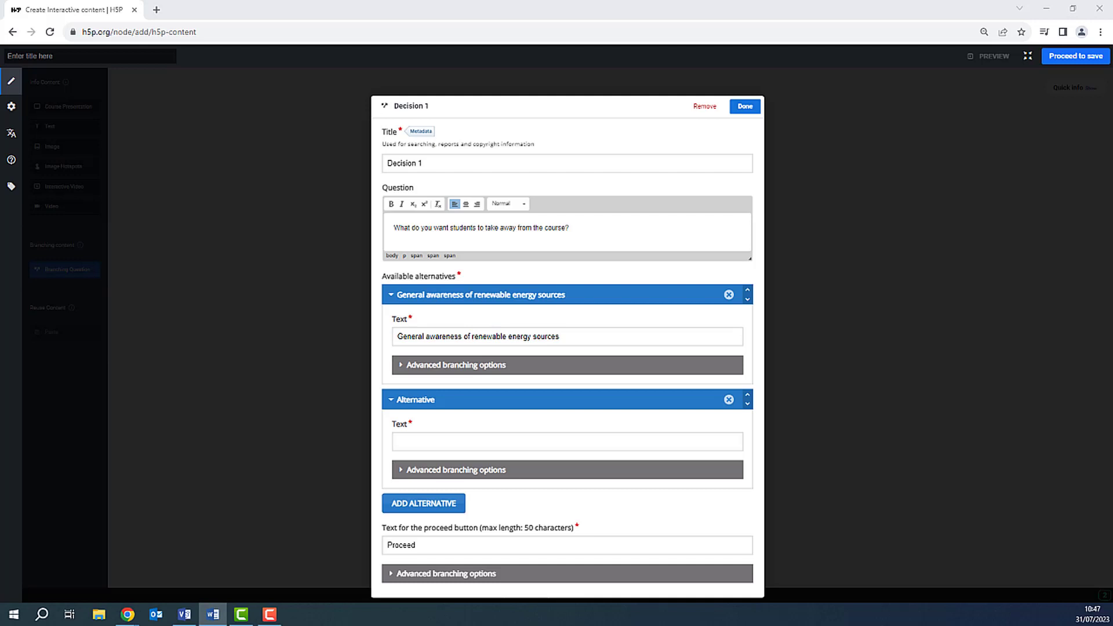
pyautogui.click(425, 440)
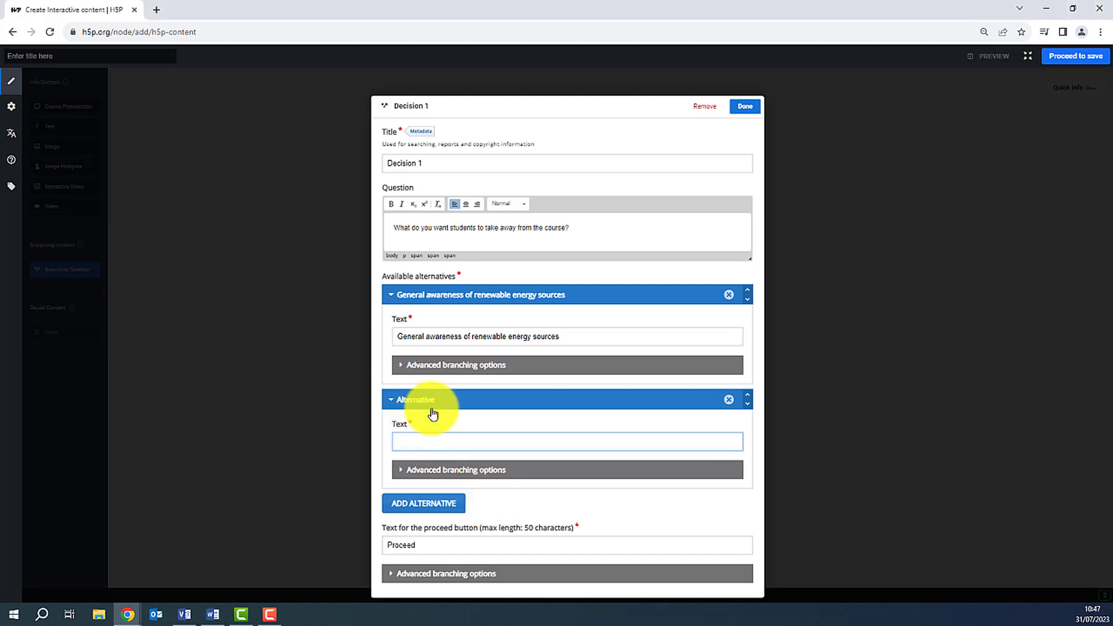
pyautogui.write('Ability to analyse and compare different renewable energy sources to make informed decisions')
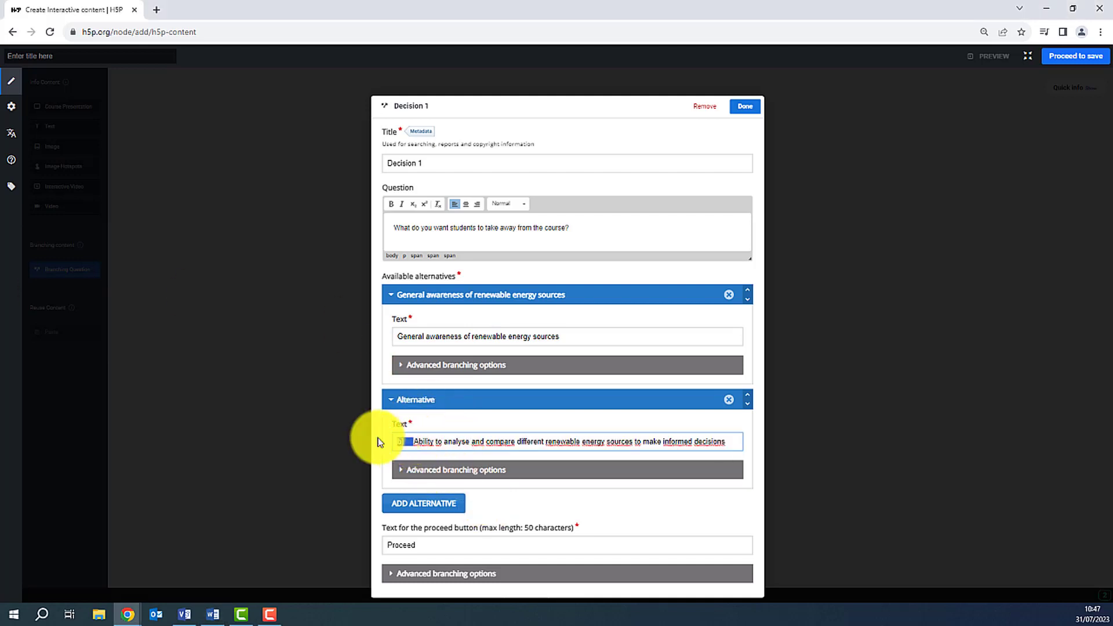
pyautogui.click(751, 109)
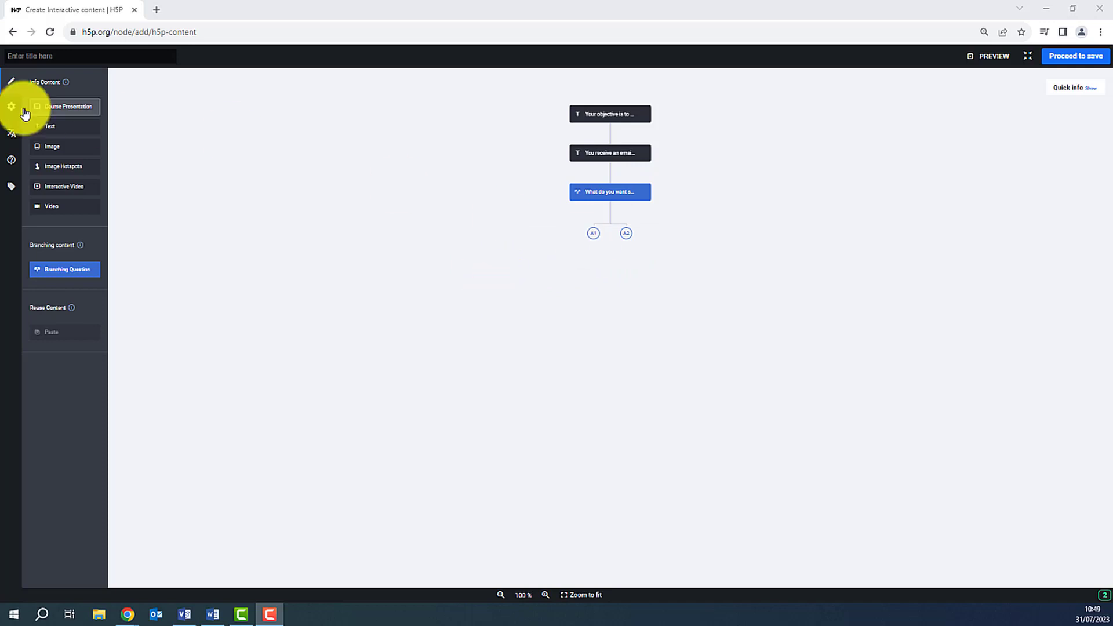
# Add feedback Text screens under A1 and A2, then a Decision 2 Branching Question with pasted alternatives
pyautogui.moveTo(45, 129); pyautogui.dragTo(593, 253)
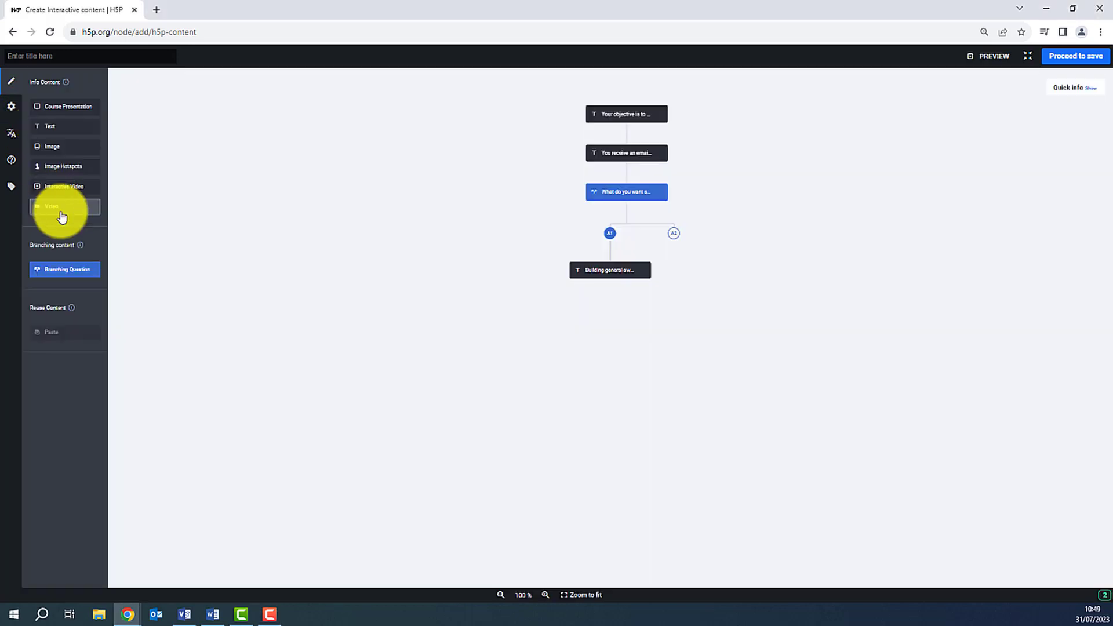
pyautogui.moveTo(50, 126); pyautogui.dragTo(669, 253)
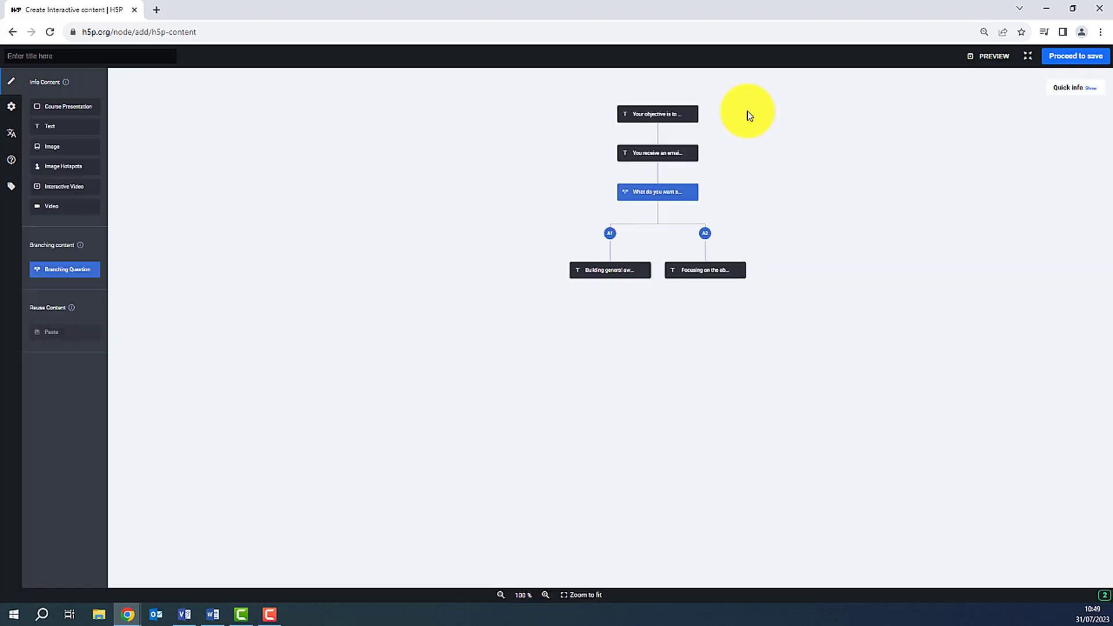
pyautogui.moveTo(64, 269); pyautogui.dragTo(651, 295)
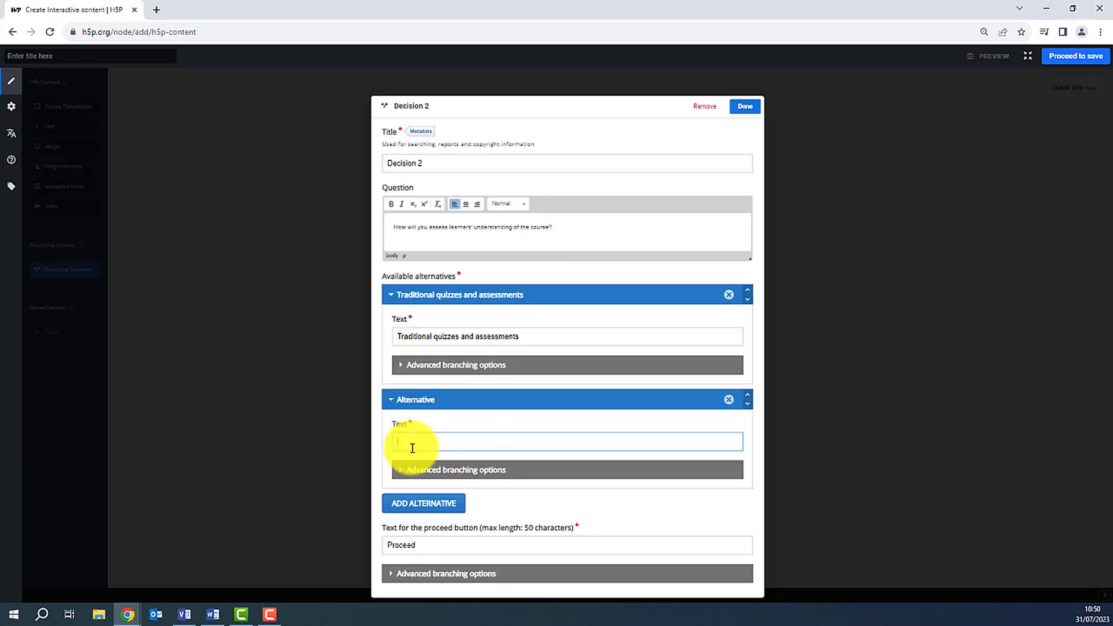
pyautogui.click(406, 447)
pyautogui.write('Interactive simulations and scenario-based questions')
pyautogui.click(747, 107)
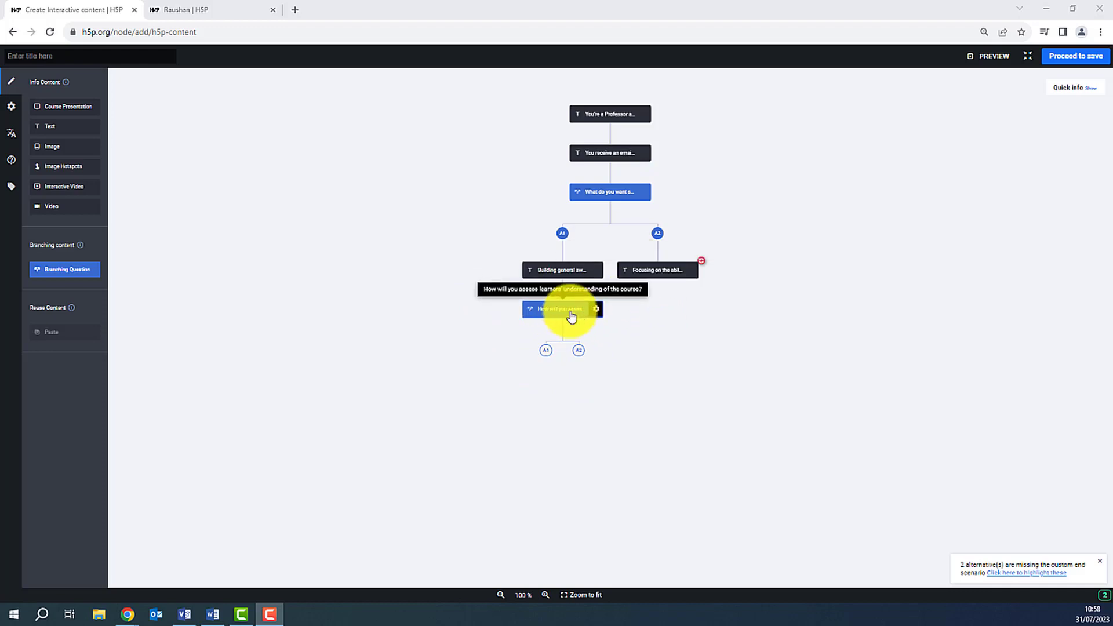
# Make D1. Feedback B jump to the 'How will you assess…' learner-assessment question
pyautogui.moveTo(50, 268); pyautogui.dragTo(657, 302)
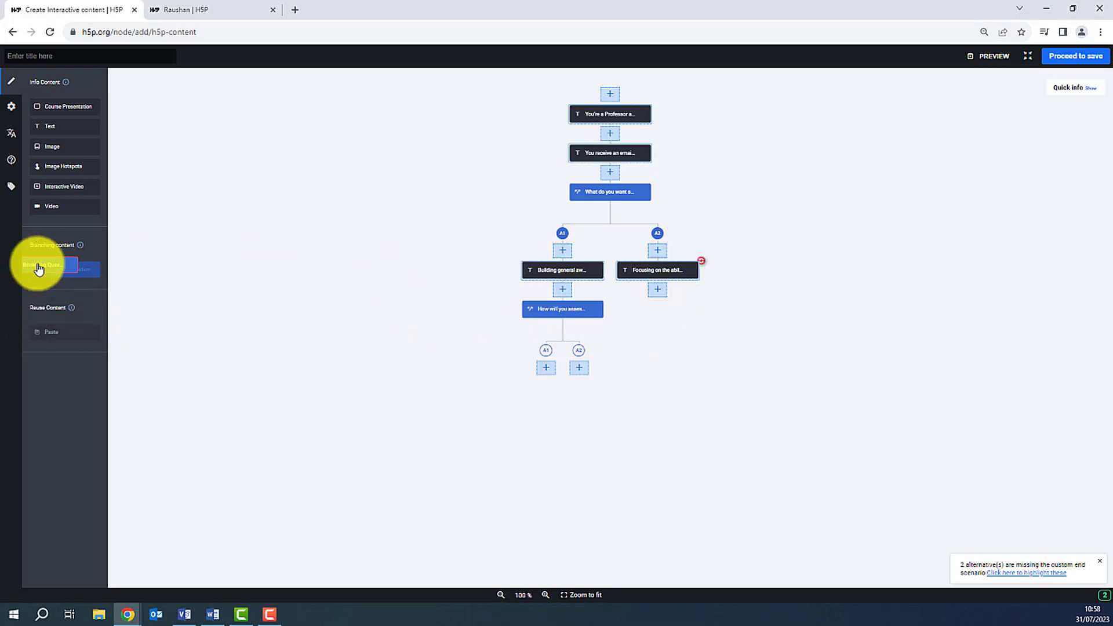
pyautogui.click(688, 275)
pyautogui.click(393, 330)
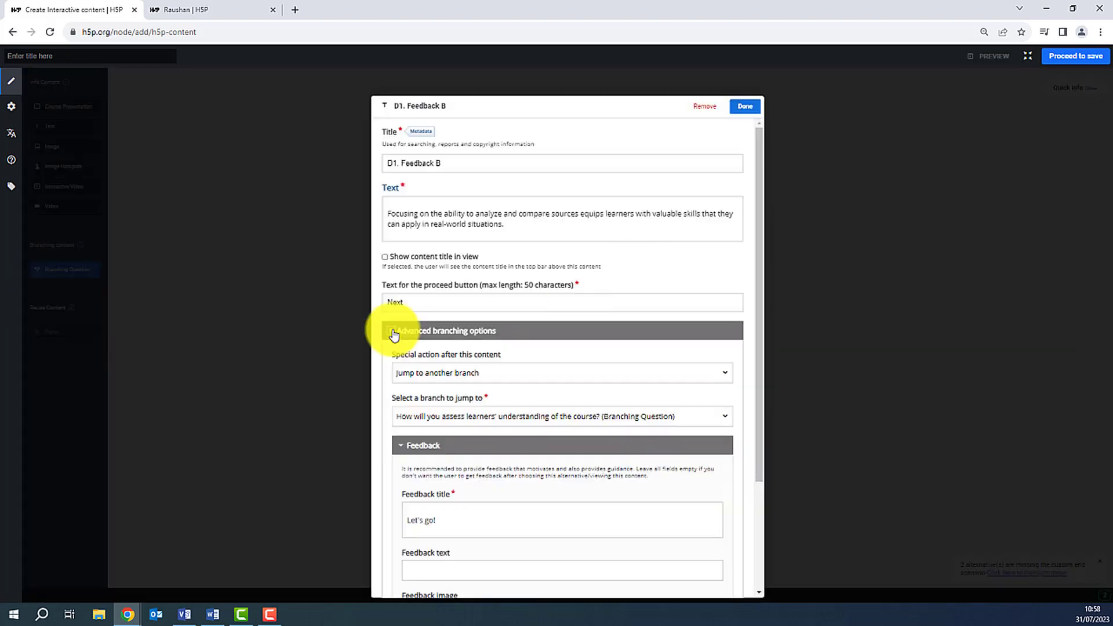
pyautogui.scroll(-2, 430, 348)
pyautogui.click(439, 258)
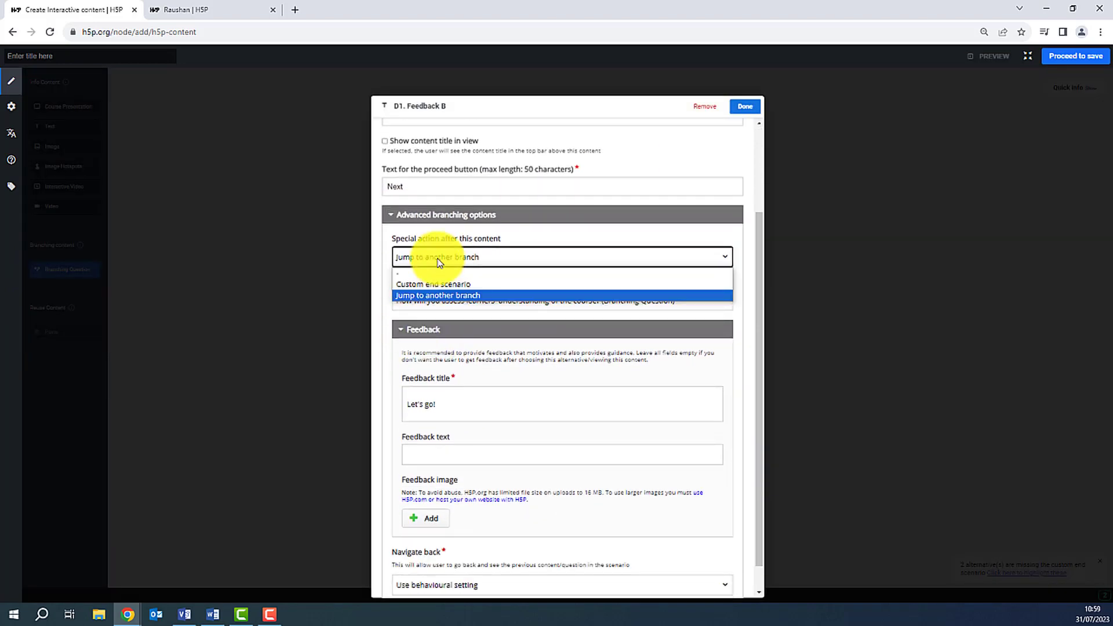
pyautogui.click(427, 297)
pyautogui.click(721, 299)
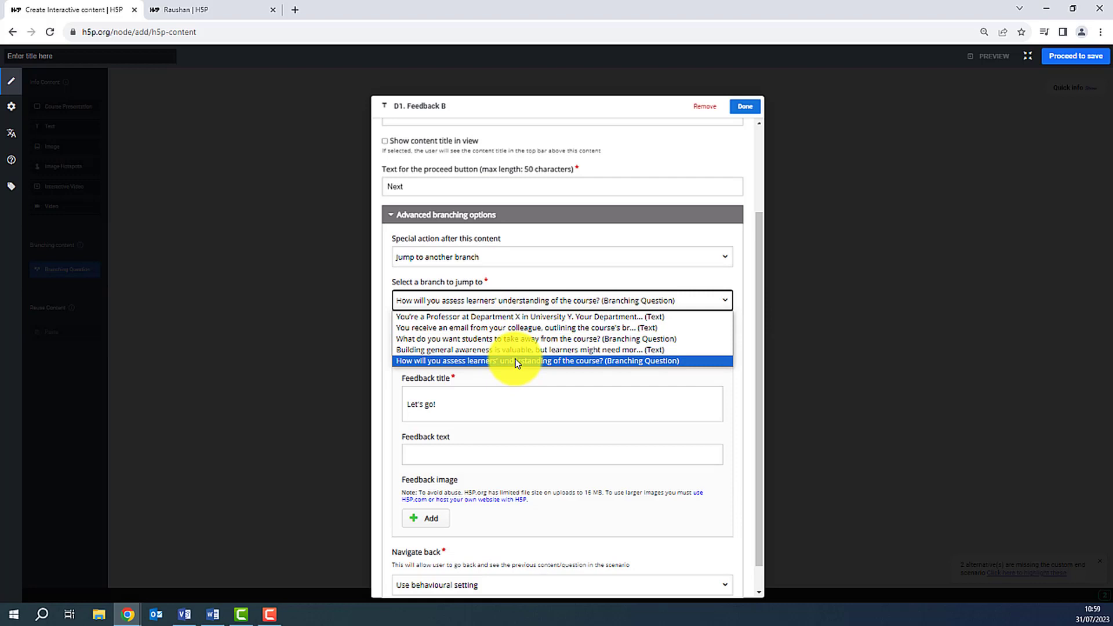
pyautogui.click(479, 361)
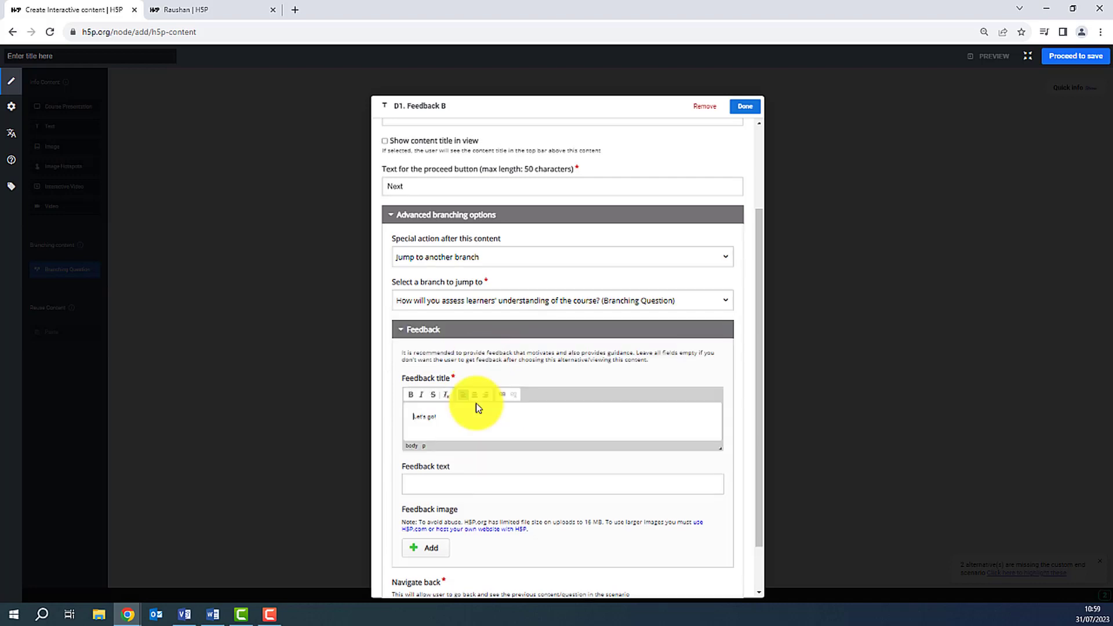
# Give the jump the feedback title "Let's go!" and save the screen
pyautogui.scroll(-1, 472, 410)
pyautogui.moveTo(444, 360); pyautogui.dragTo(406, 360)
pyautogui.click(462, 429)
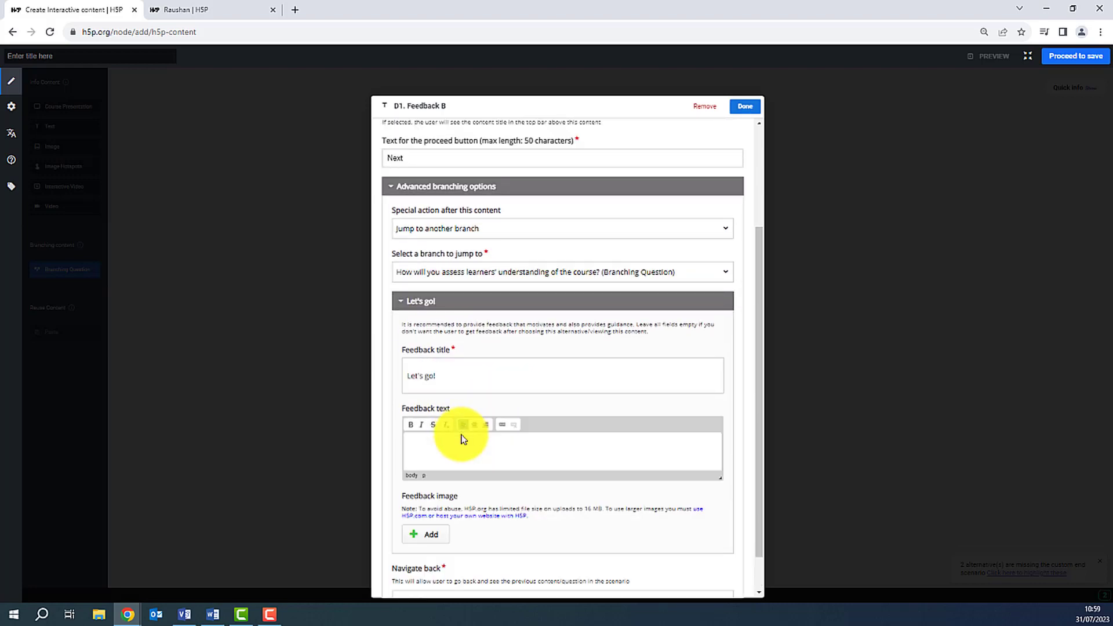
pyautogui.scroll(-1, 541, 485)
pyautogui.click(745, 106)
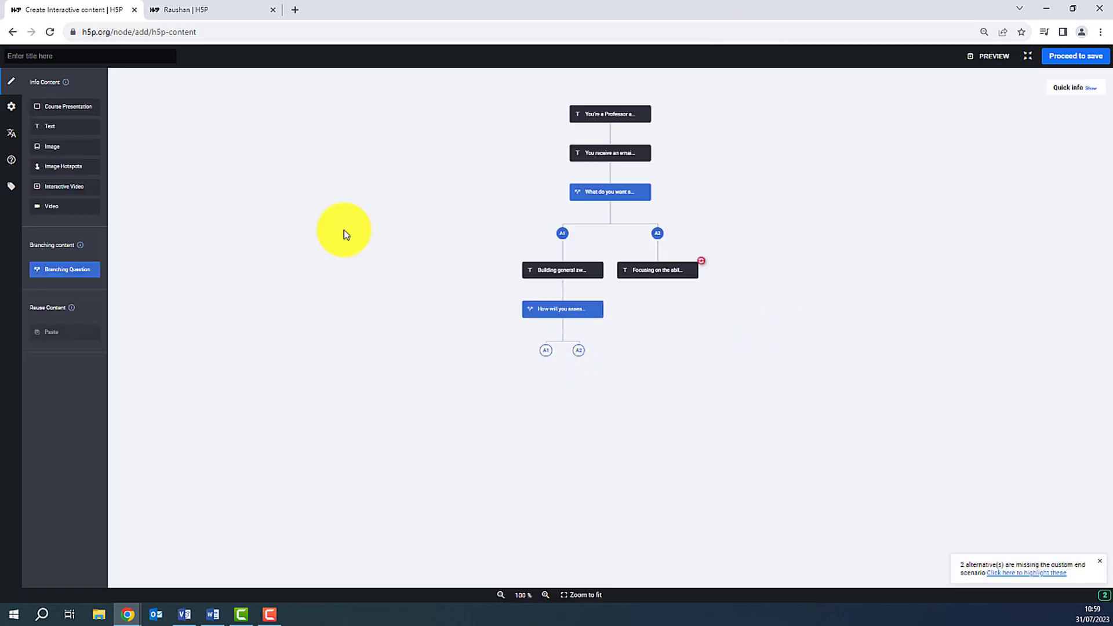
# Add a feedback Text screen and the D3 renewable-energy Branching Question to the tree
pyautogui.moveTo(58, 126); pyautogui.dragTo(543, 371)
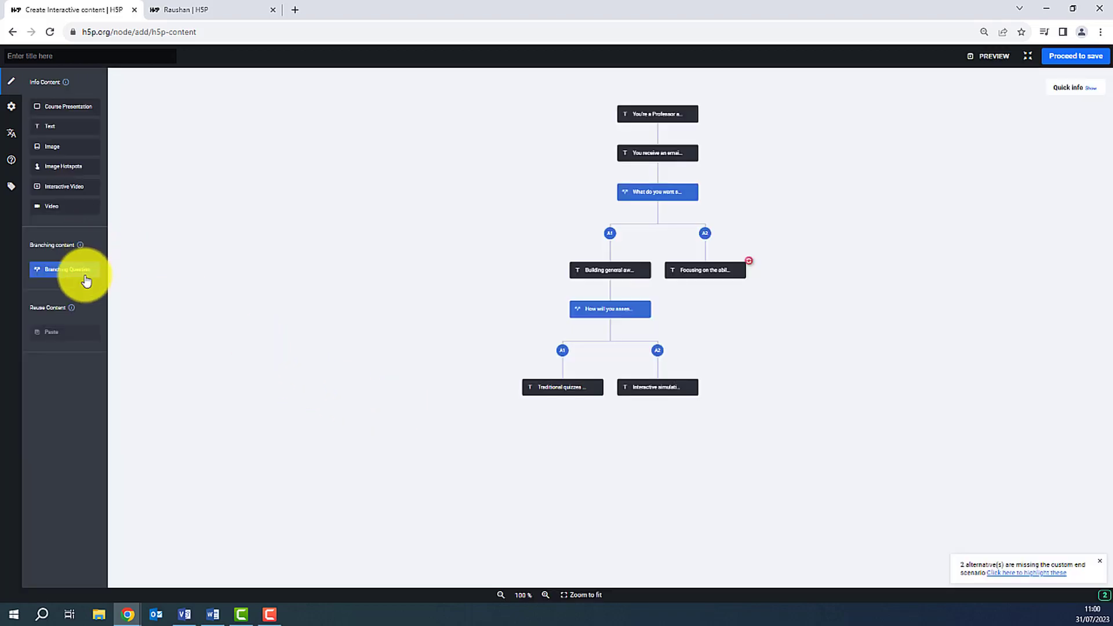
pyautogui.moveTo(86, 282); pyautogui.dragTo(557, 410)
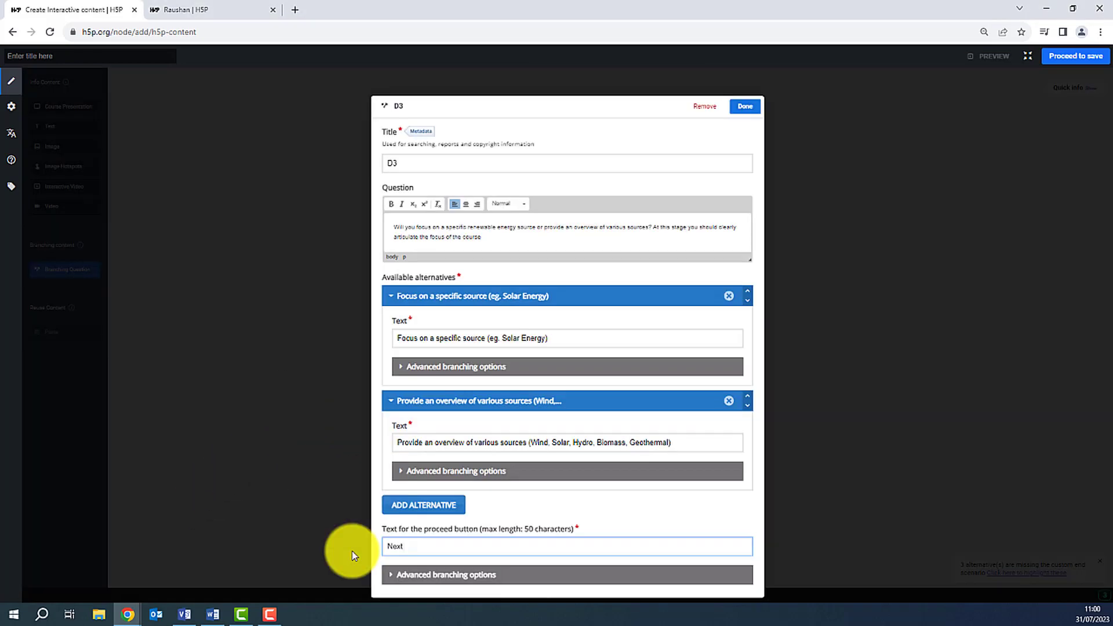
pyautogui.click(756, 105)
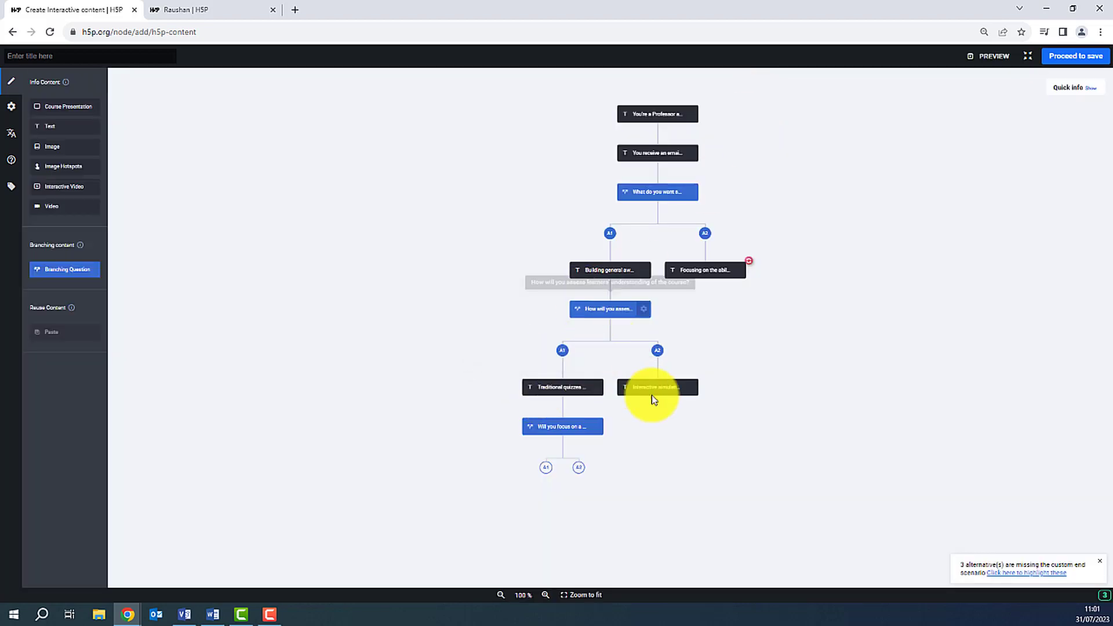
# Make the Interactive simulations feedback (D2. 2feedback B) jump to D3, starting a 'Let' feedback title
pyautogui.click(690, 387)
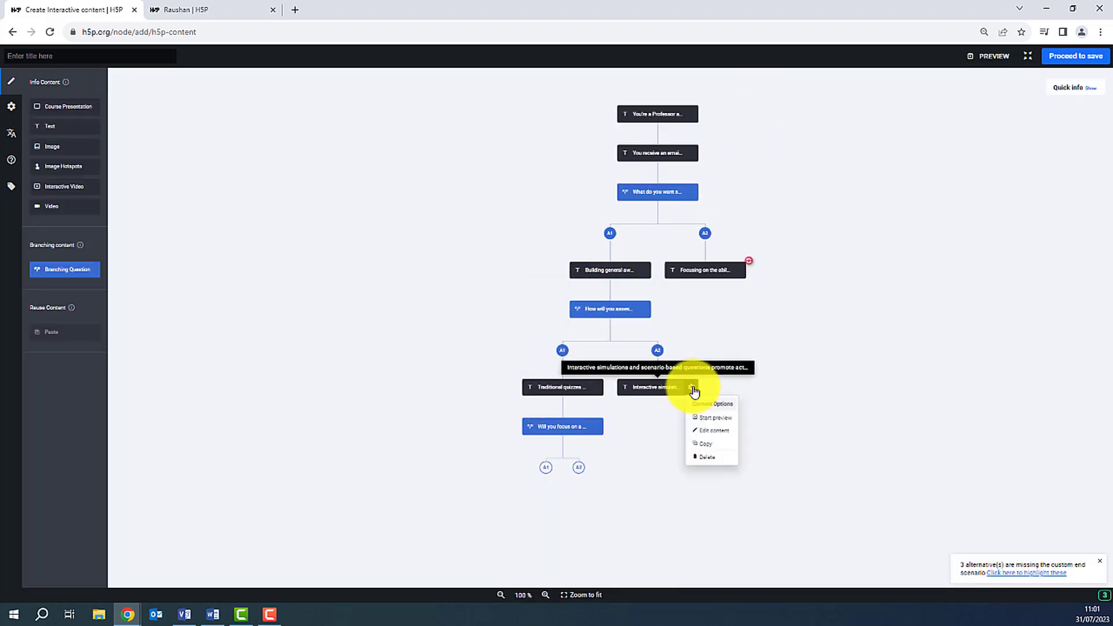
pyautogui.click(661, 396)
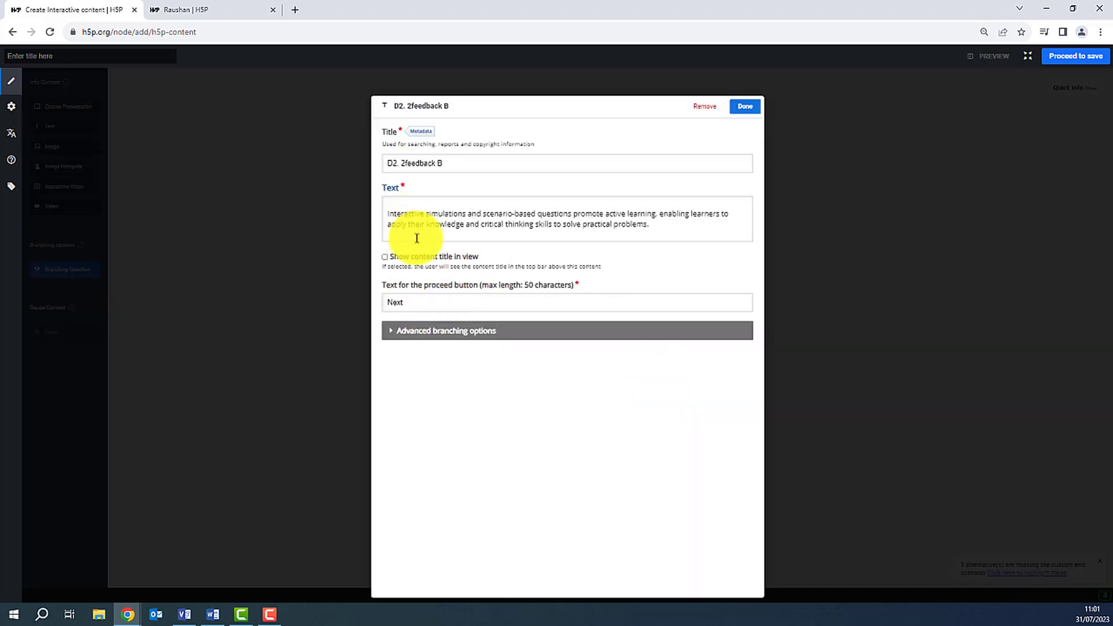
pyautogui.click(417, 342)
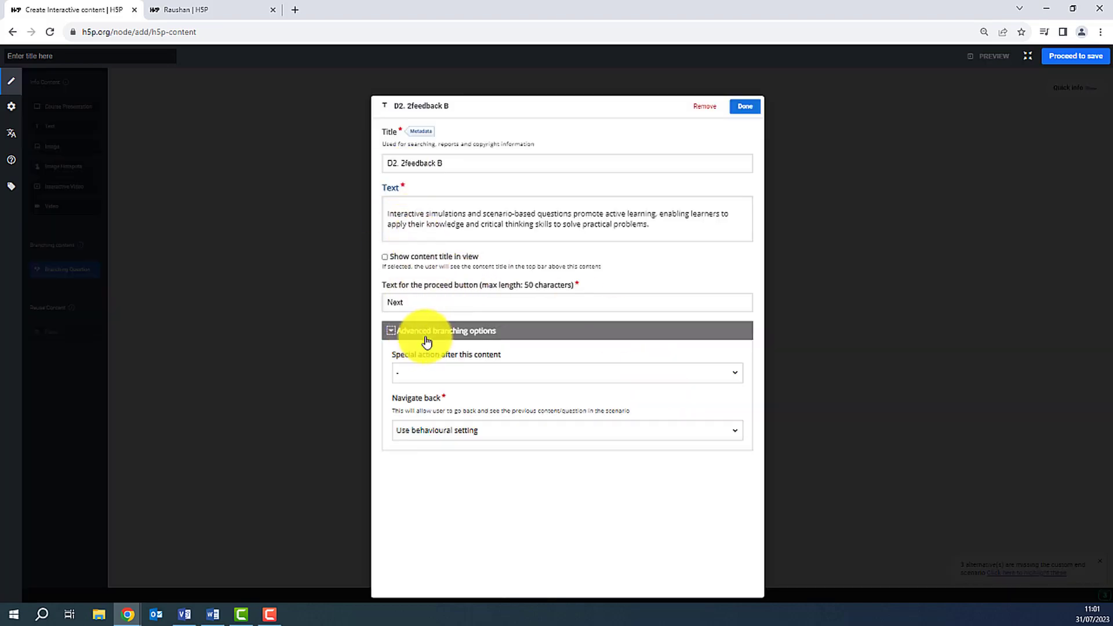
pyautogui.click(450, 376)
pyautogui.click(457, 408)
pyautogui.scroll(-2, 469, 404)
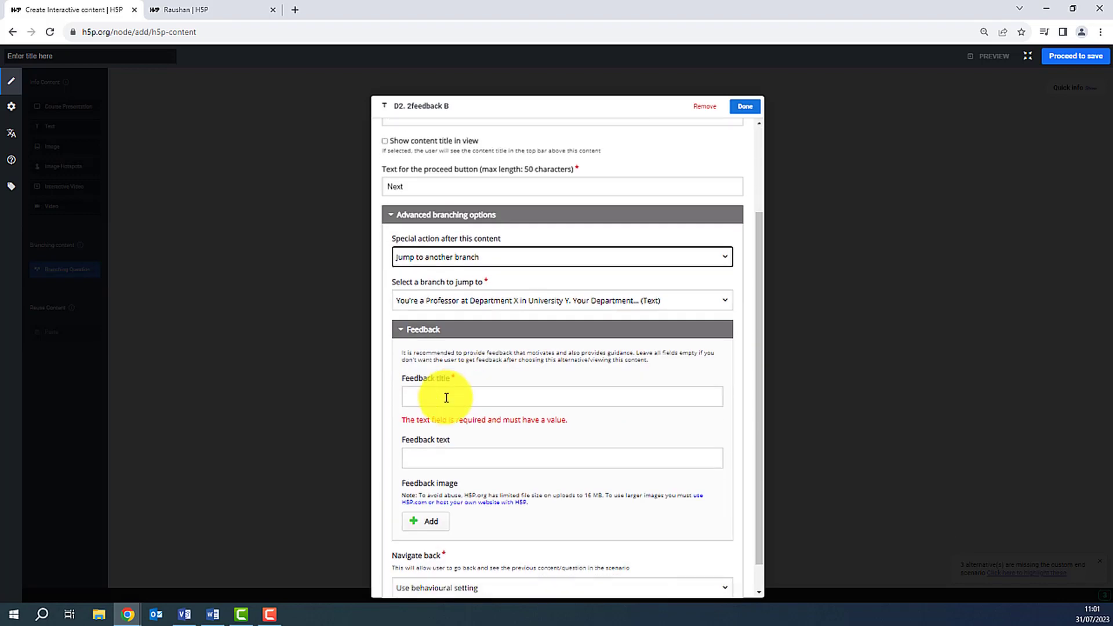
pyautogui.click(493, 300)
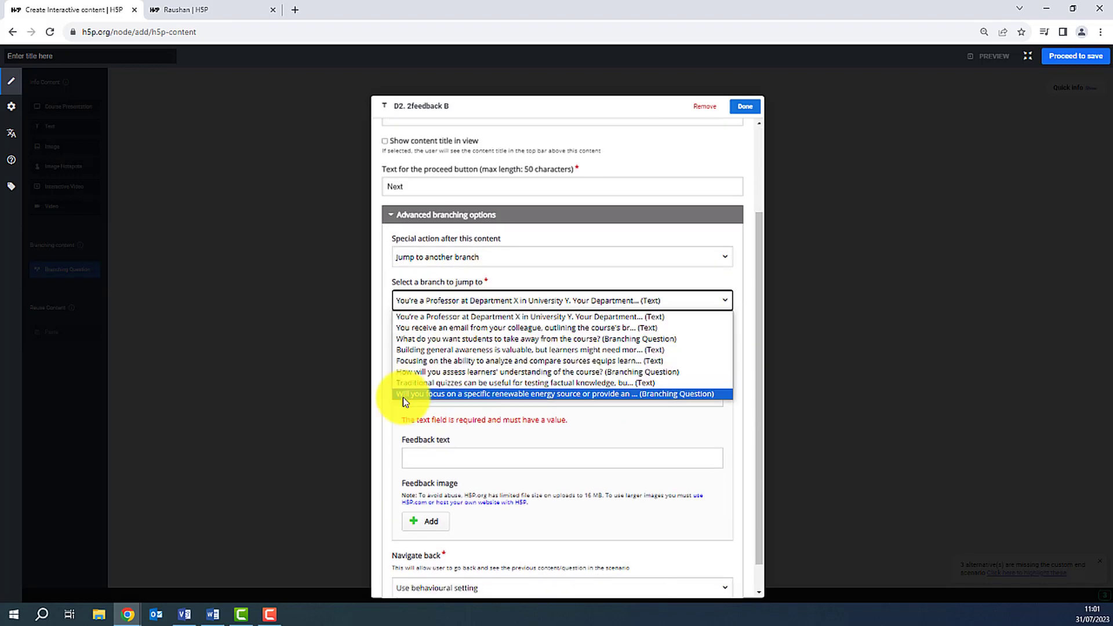
pyautogui.click(405, 395)
pyautogui.click(412, 391)
pyautogui.write('Let')
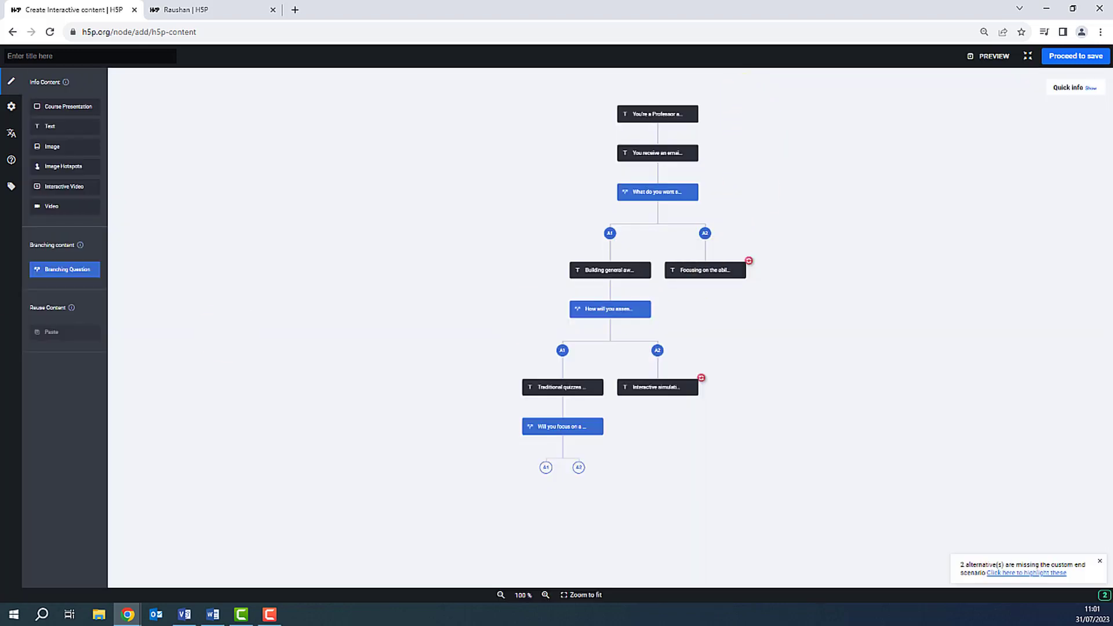
# Add the D3. feedback B screen and a D4 question on sequential or thematic course structure
pyautogui.moveTo(58, 126); pyautogui.dragTo(494, 490)
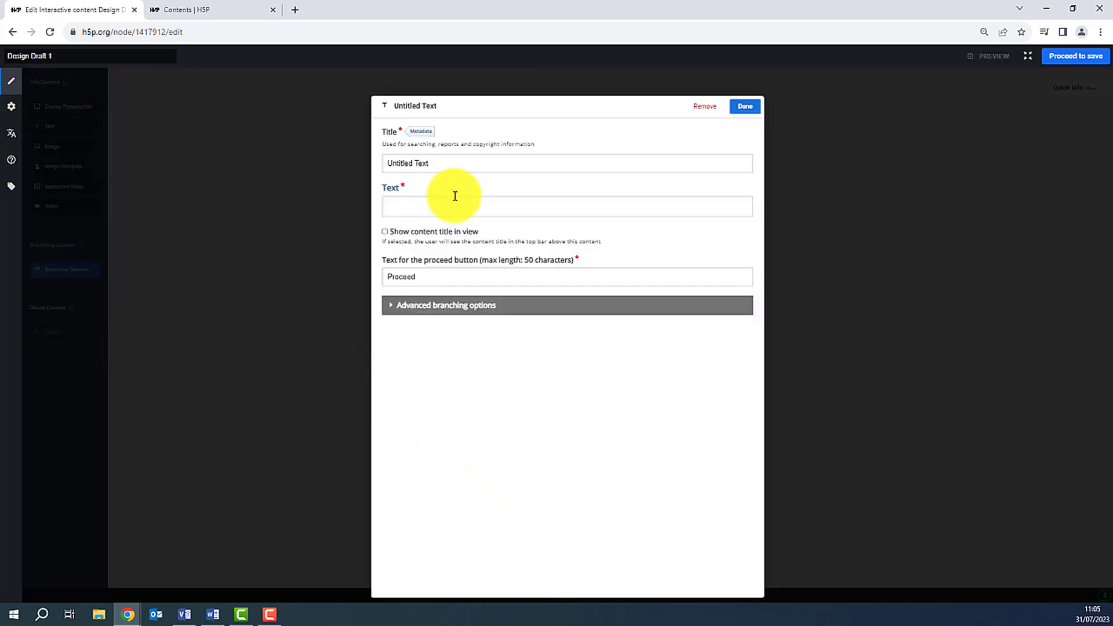
pyautogui.click(427, 164)
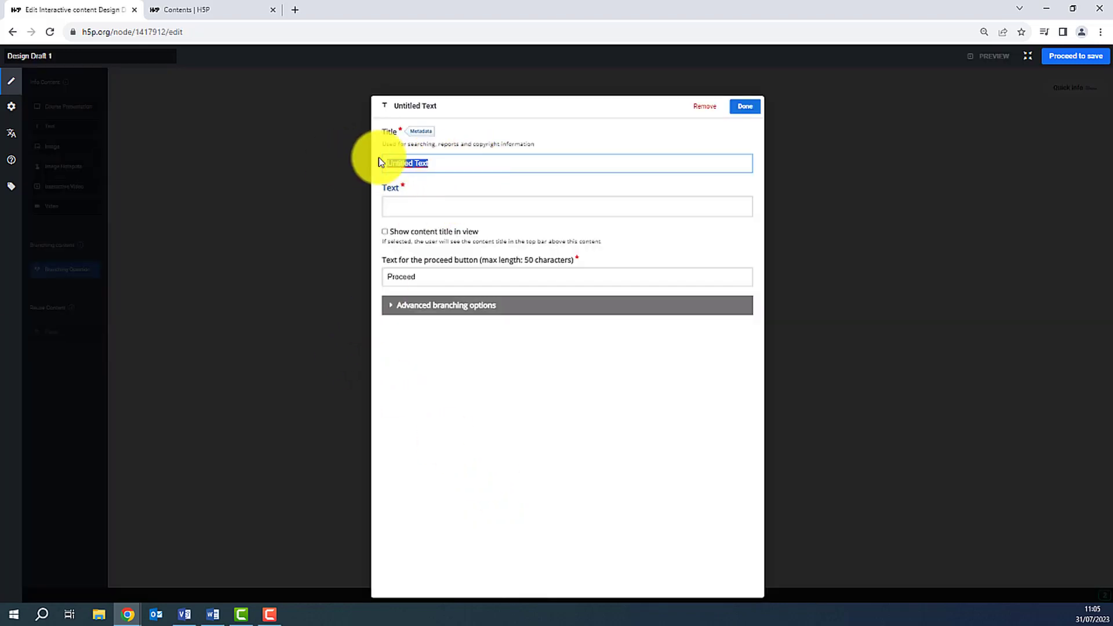
pyautogui.press('BackSpace')
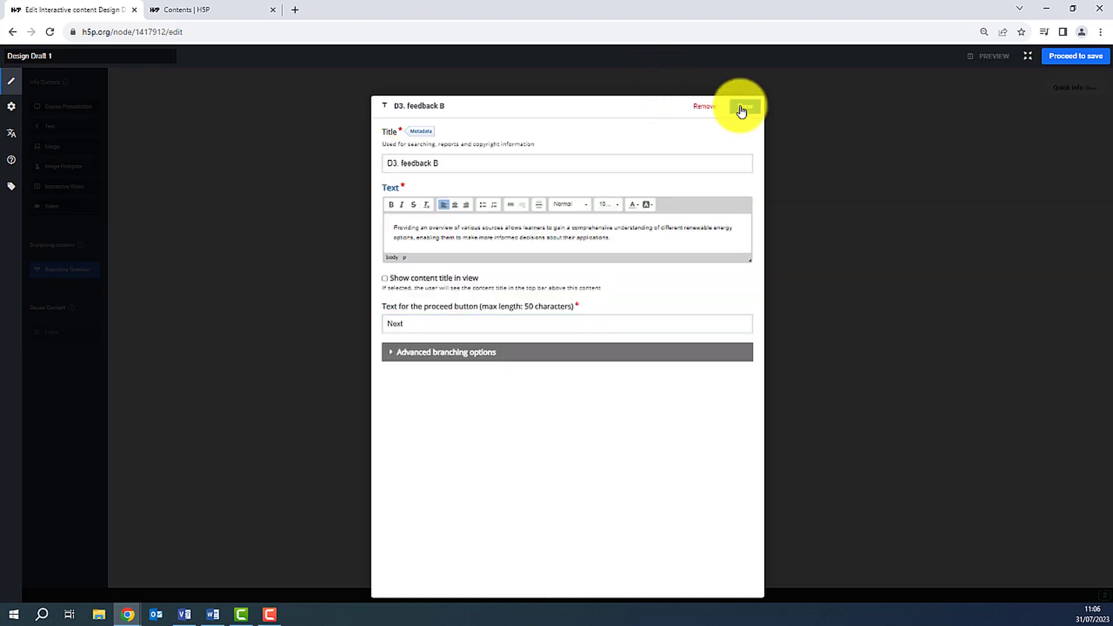
pyautogui.click(746, 107)
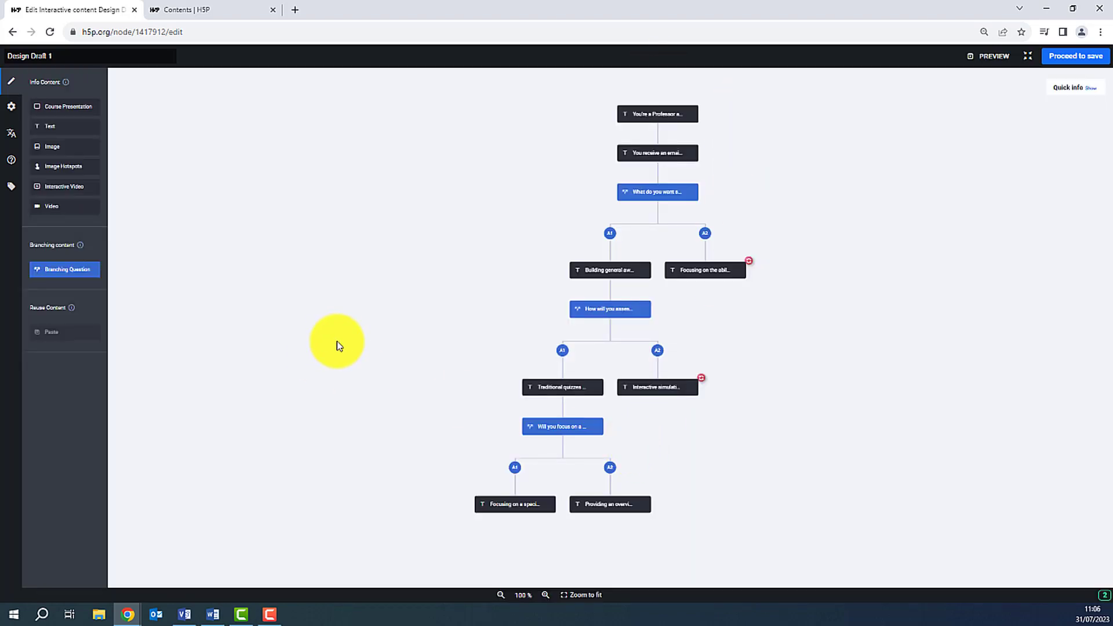
pyautogui.moveTo(54, 272); pyautogui.dragTo(518, 527)
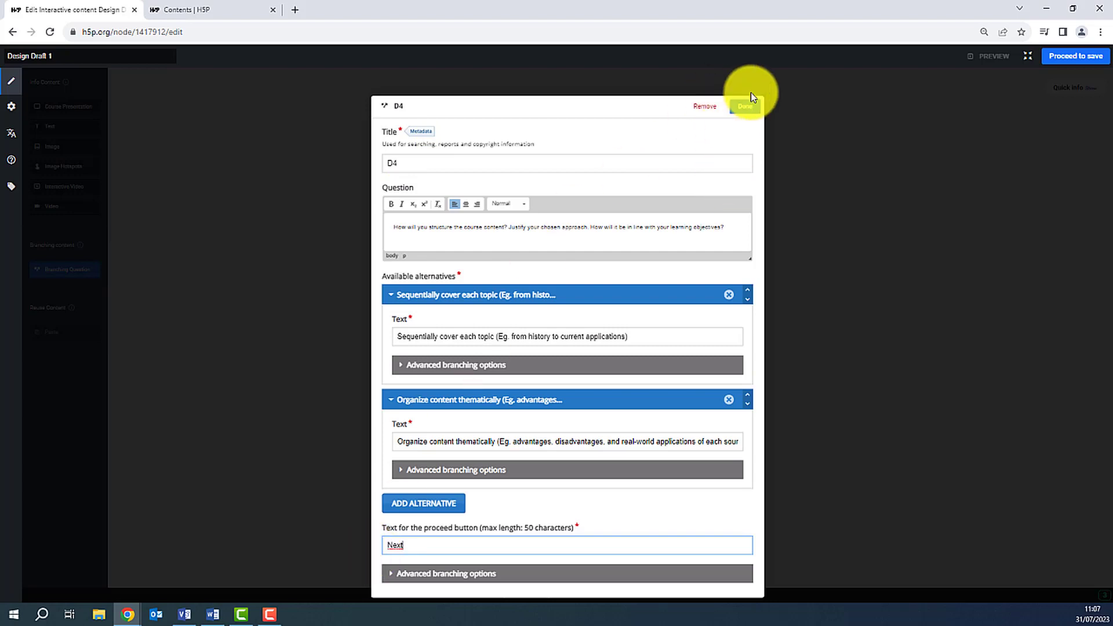
pyautogui.click(747, 107)
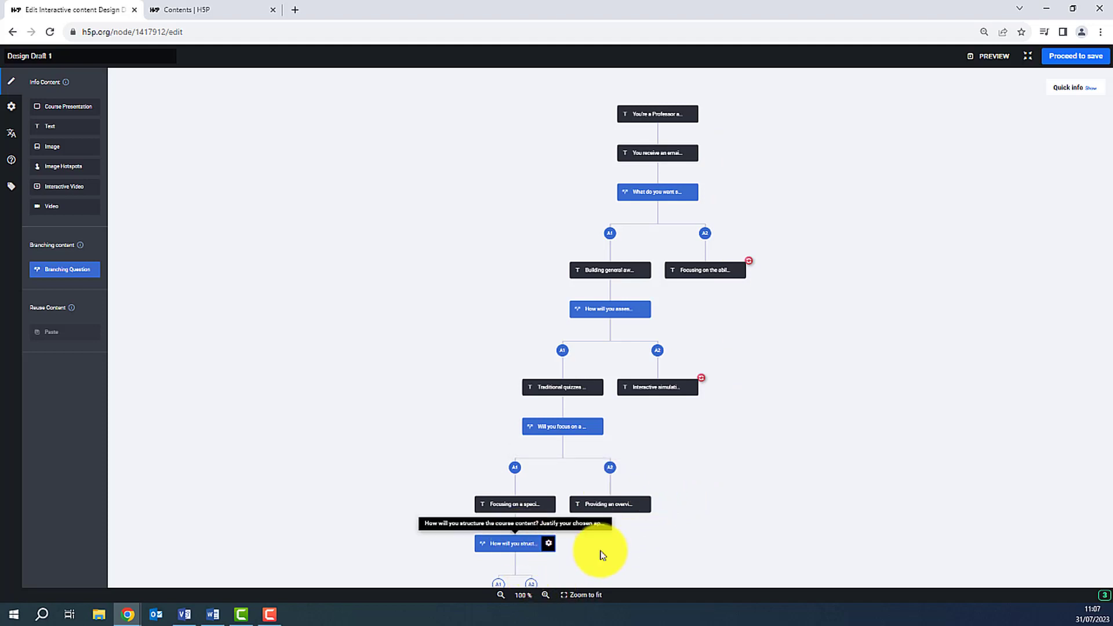
# Point D3. feedback B to the D4 course-structure question with feedback title "Let's go further"
pyautogui.click(643, 509)
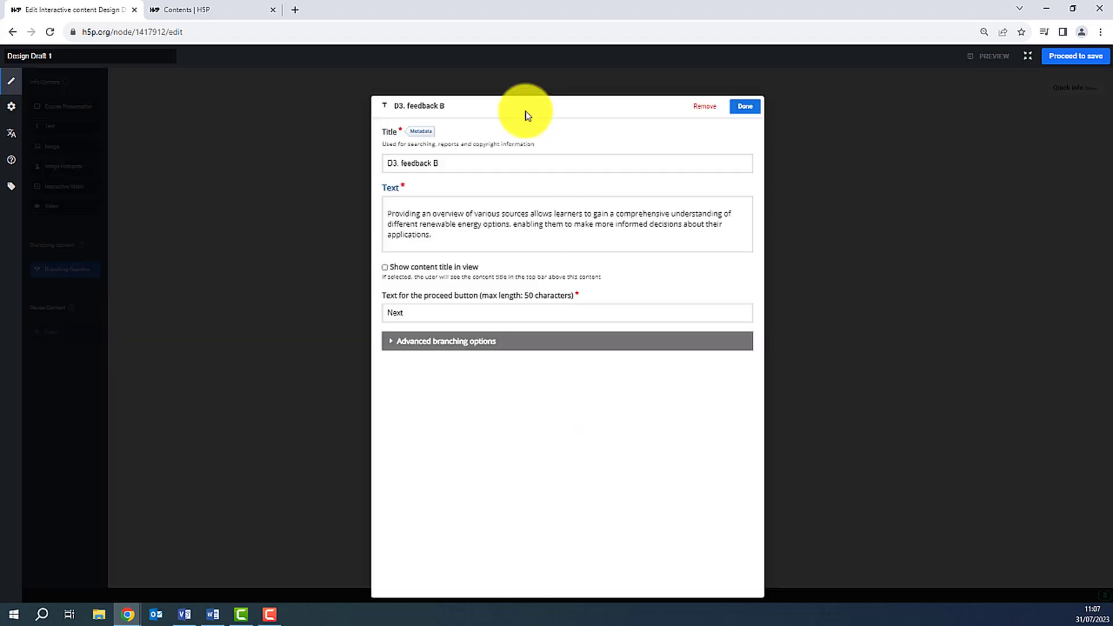
pyautogui.click(439, 342)
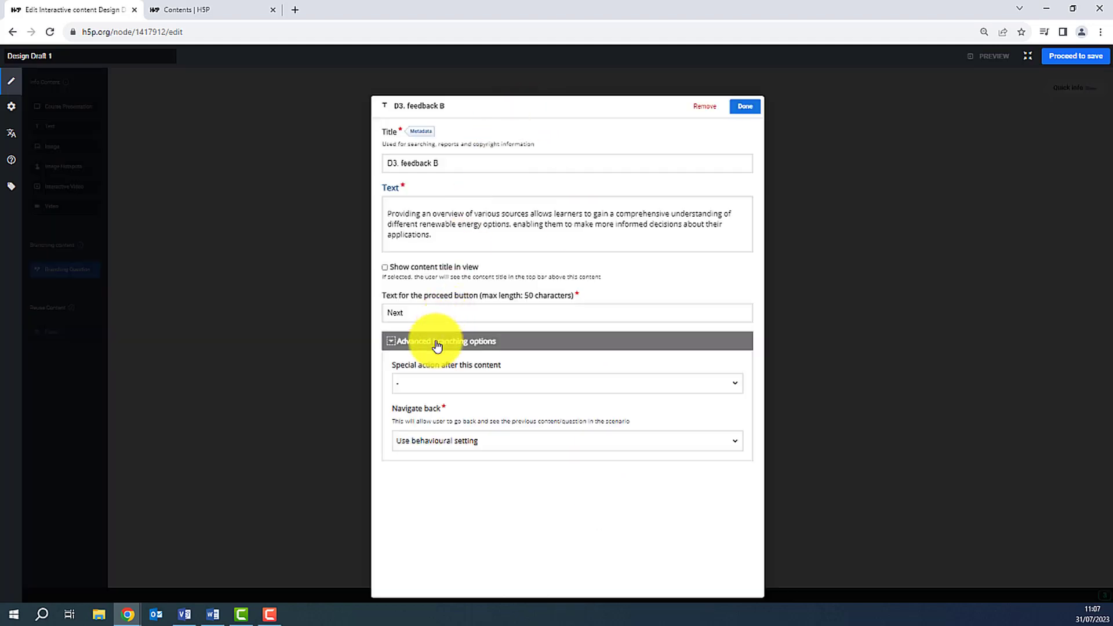
pyautogui.click(447, 388)
pyautogui.click(448, 423)
pyautogui.scroll(-2, 477, 423)
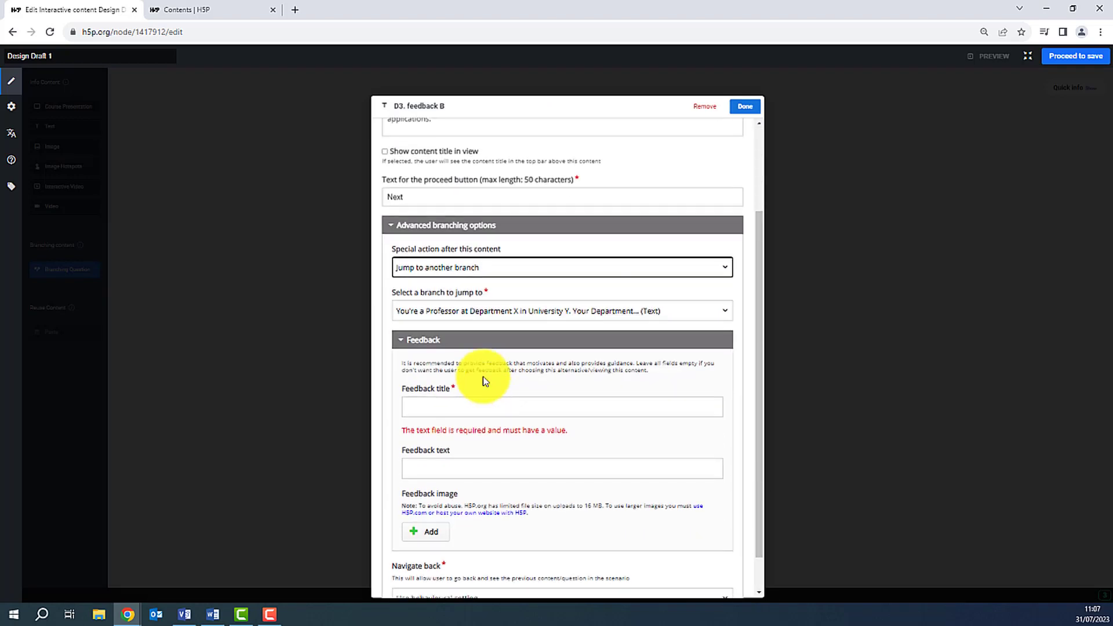
pyautogui.click(460, 312)
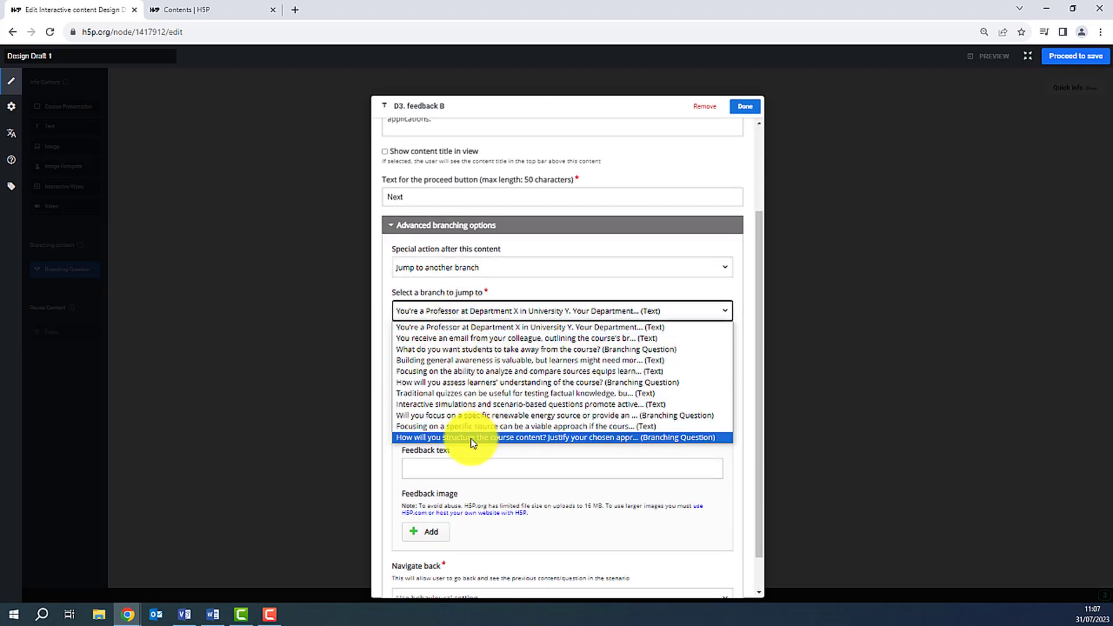
pyautogui.click(452, 435)
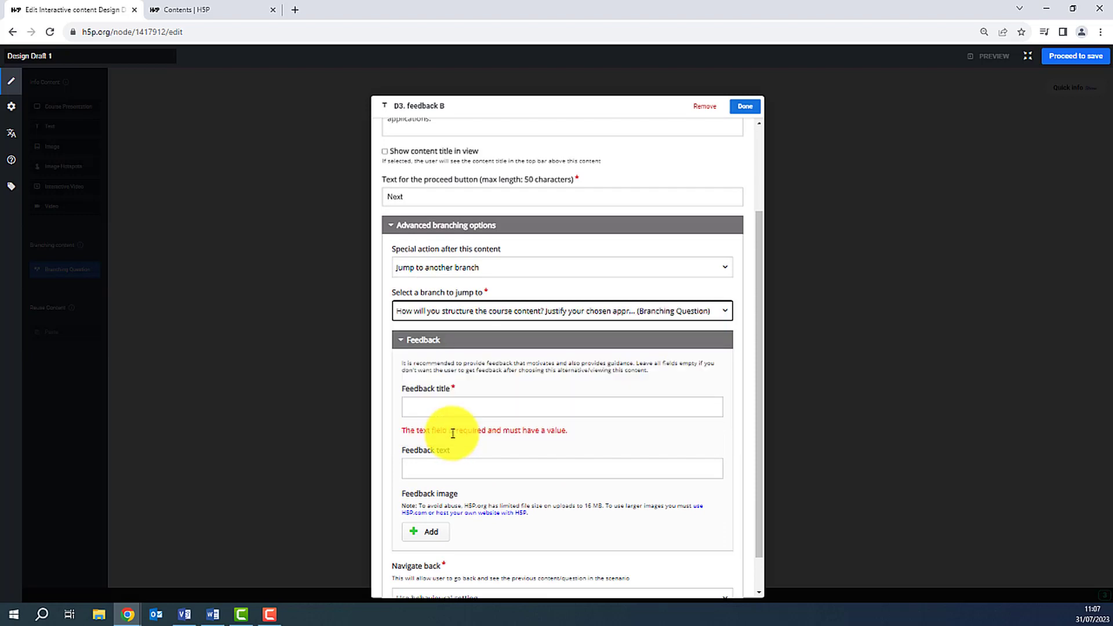
pyautogui.scroll(-1, 453, 431)
pyautogui.click(444, 372)
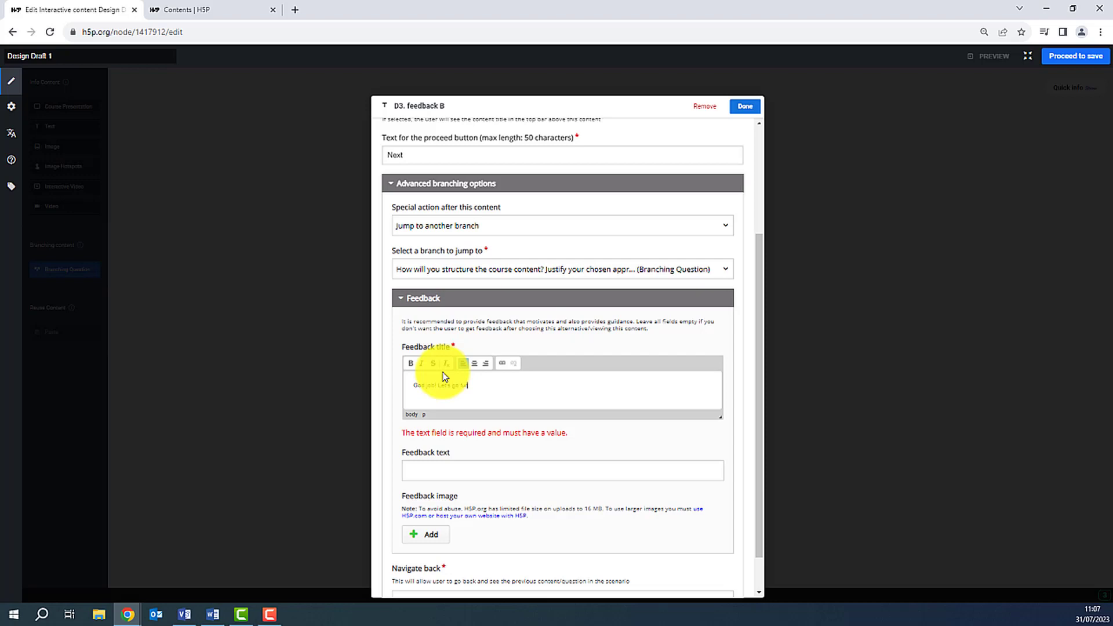
pyautogui.scroll(-1, 521, 406)
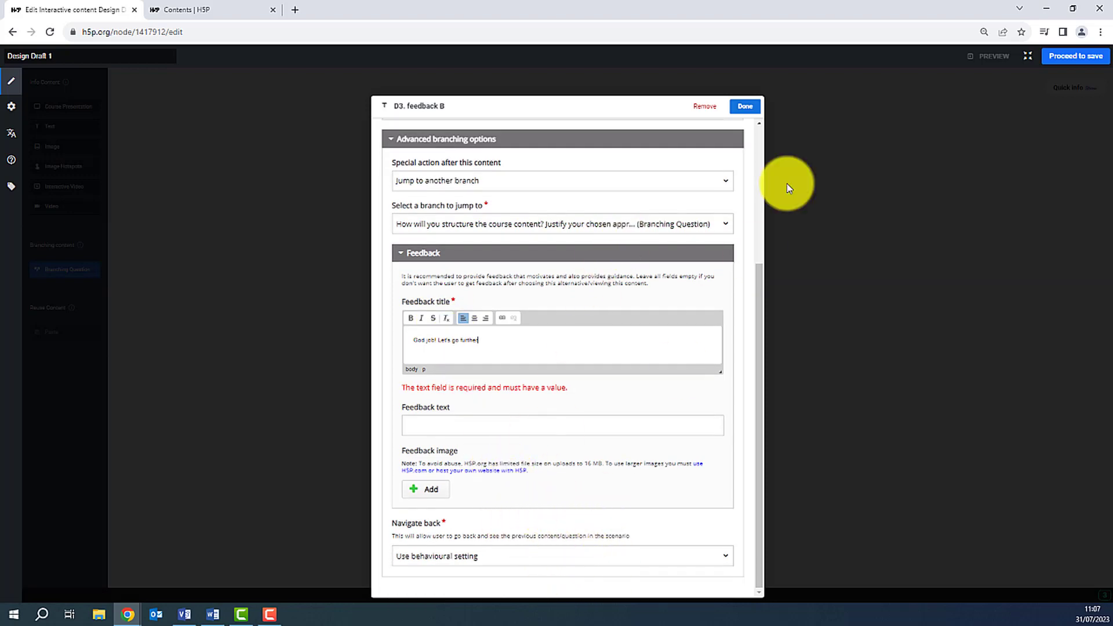
pyautogui.click(746, 107)
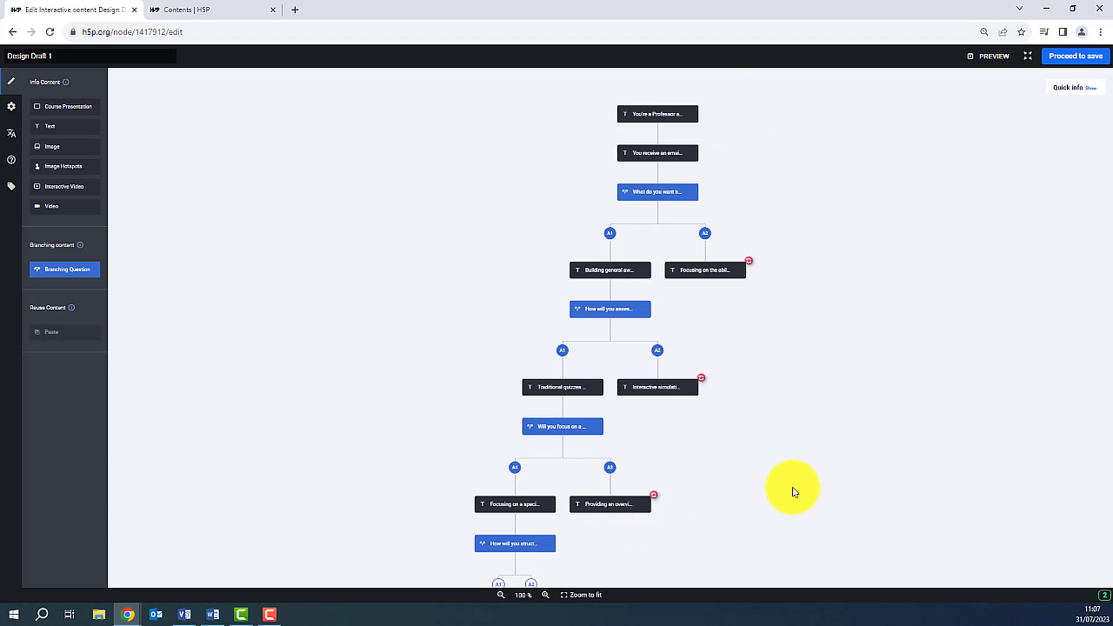
# Add one more Text screen, then delete 'Designing' from the starting screen's course title
pyautogui.moveTo(50, 126); pyautogui.dragTo(464, 461)
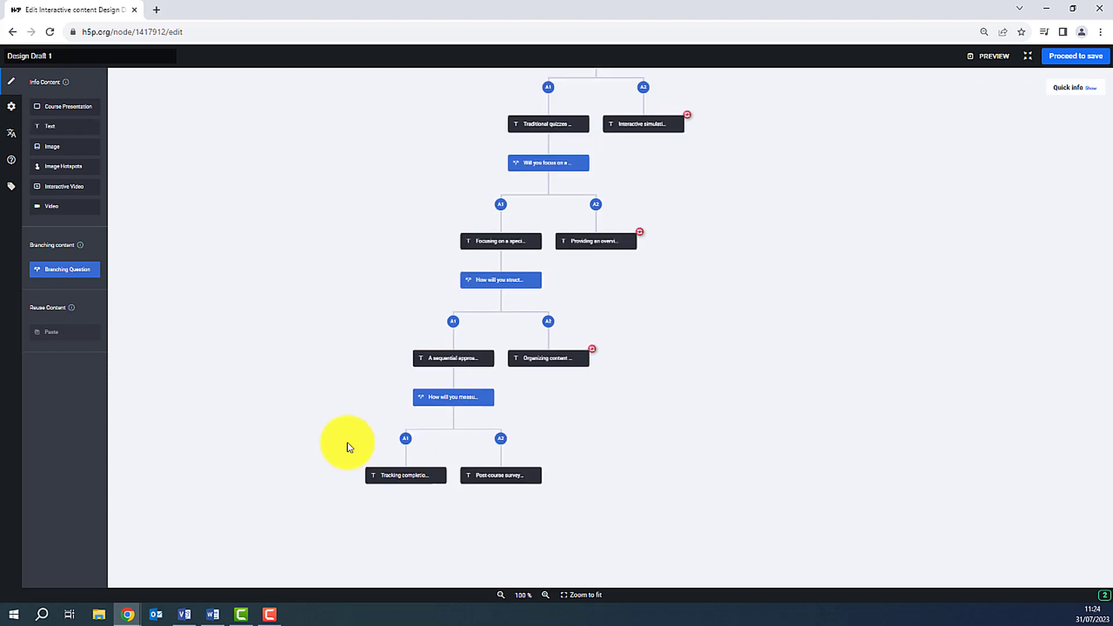
pyautogui.click(10, 107)
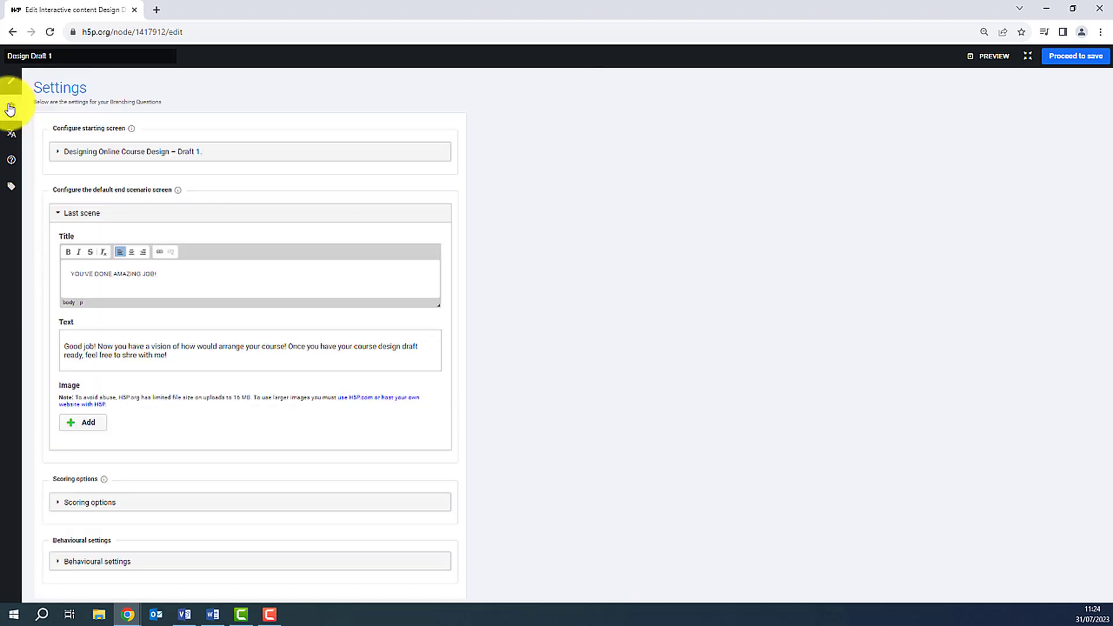
pyautogui.click(64, 219)
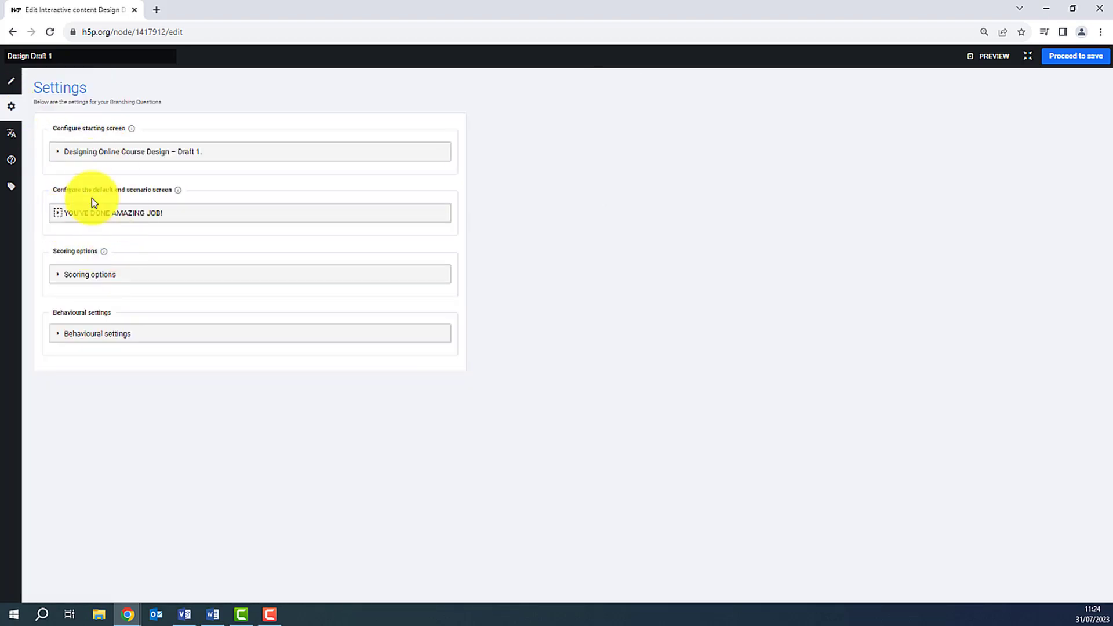
pyautogui.moveTo(56, 127); pyautogui.dragTo(123, 129)
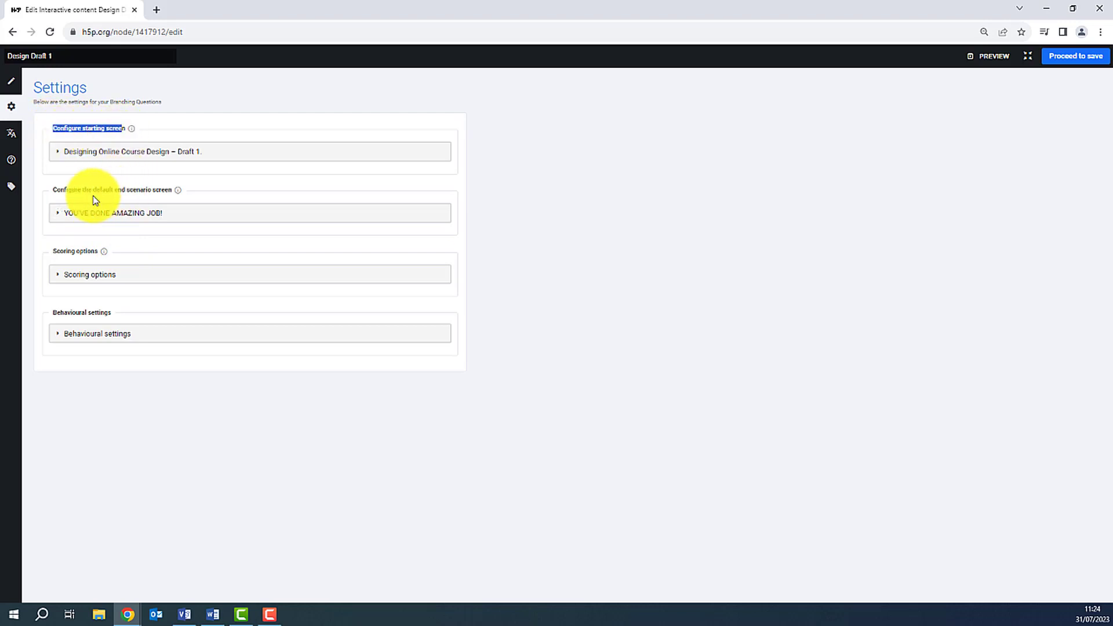
pyautogui.moveTo(53, 191); pyautogui.dragTo(174, 194)
pyautogui.click(55, 155)
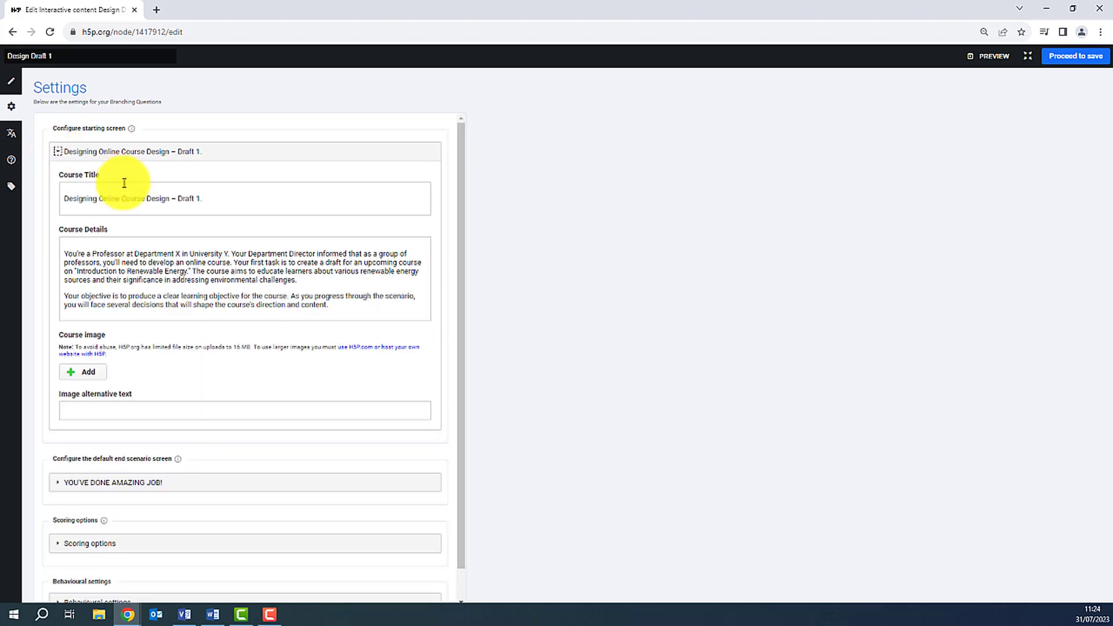
pyautogui.click(93, 201)
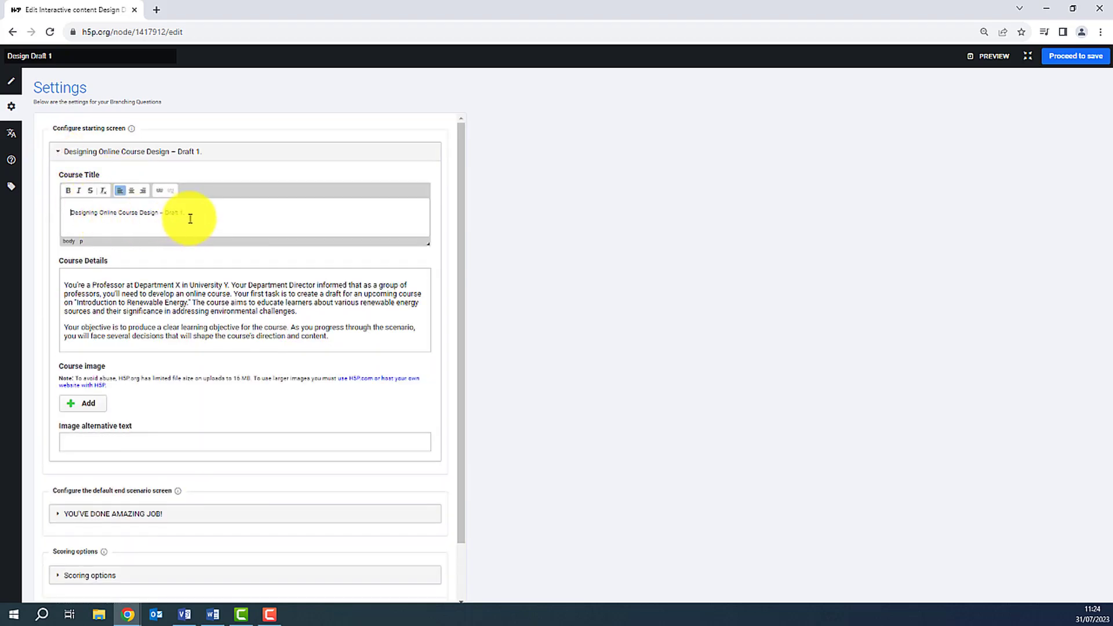
pyautogui.moveTo(189, 216); pyautogui.dragTo(47, 217)
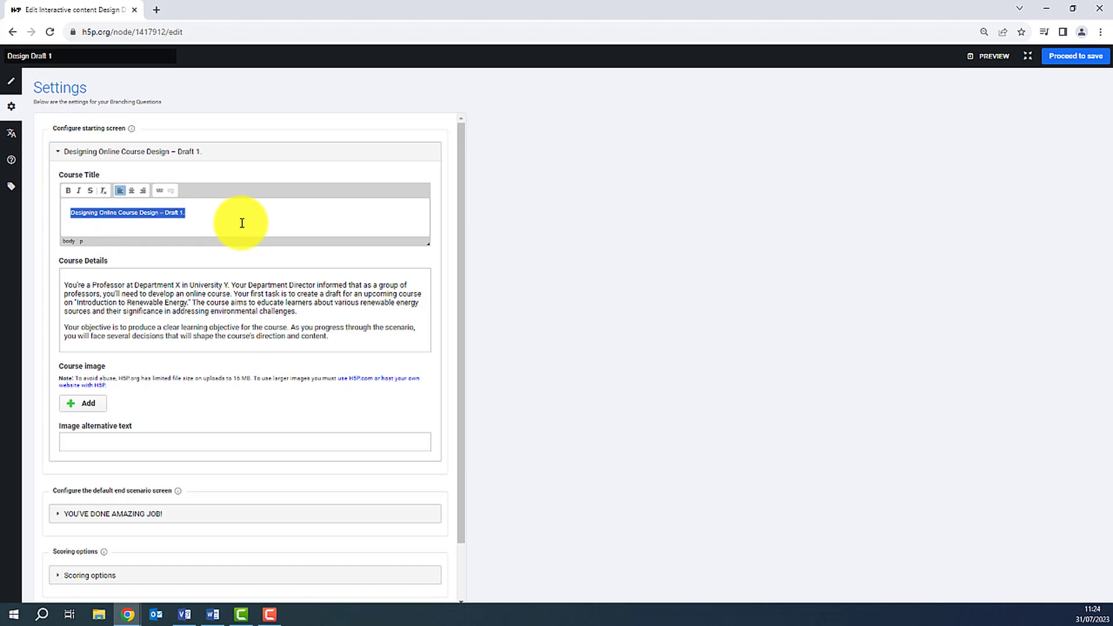
pyautogui.moveTo(98, 213); pyautogui.dragTo(58, 212)
pyautogui.press('BackSpace')
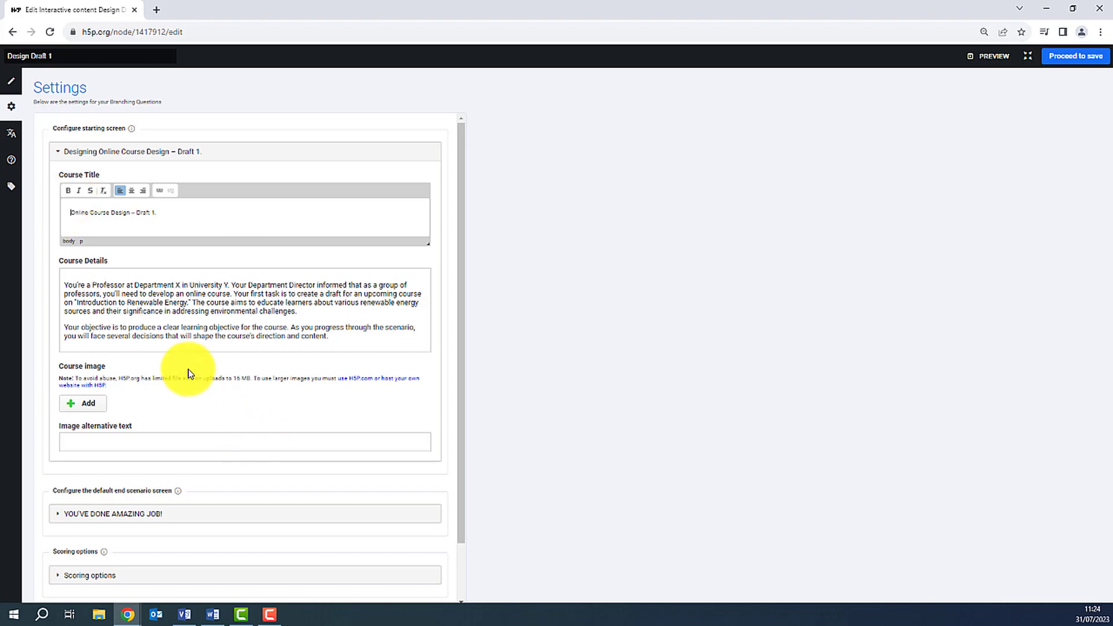
# Review the end screen's title and message, then return to the branching tree editor
pyautogui.scroll(-1, 116, 305)
pyautogui.scroll(1, 122, 295)
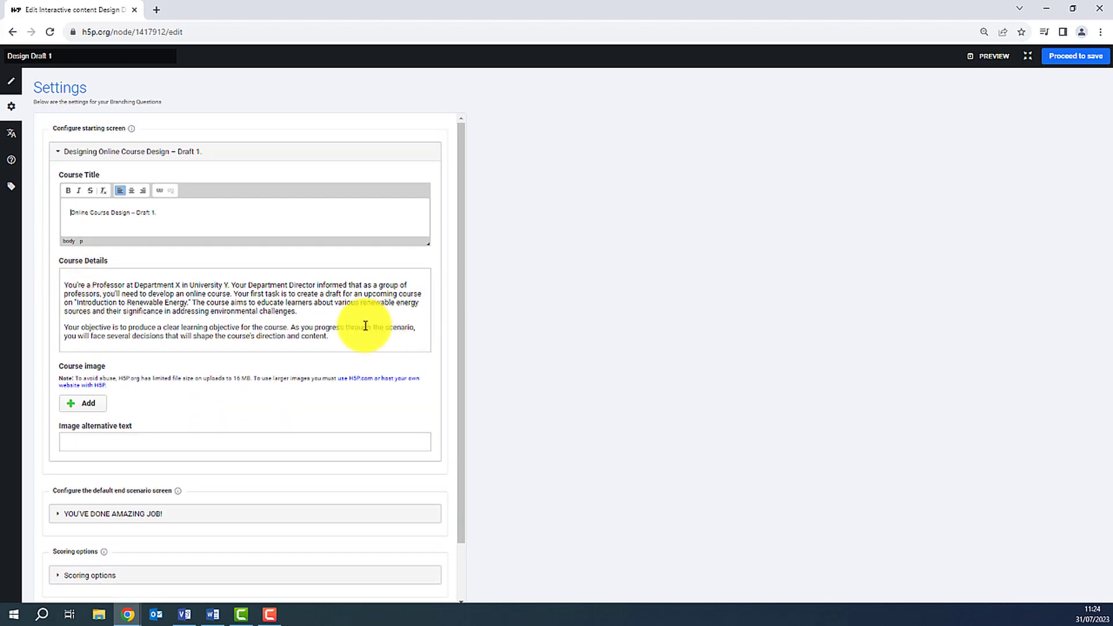
pyautogui.click(145, 514)
pyautogui.scroll(-4, 173, 400)
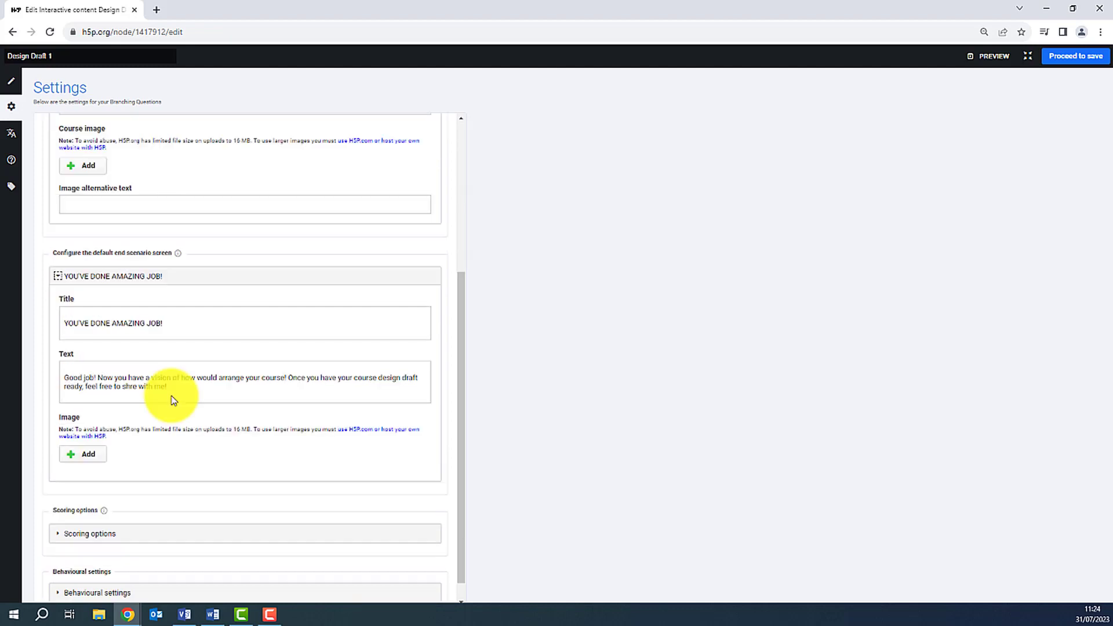
pyautogui.click(209, 328)
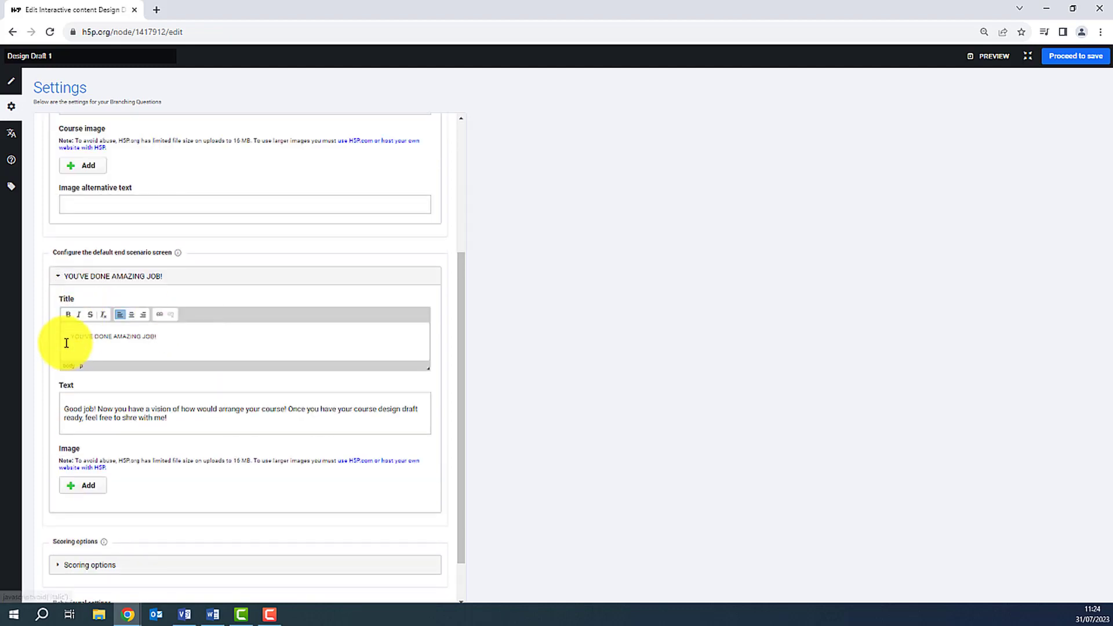
pyautogui.moveTo(67, 339); pyautogui.dragTo(175, 339)
pyautogui.click(169, 423)
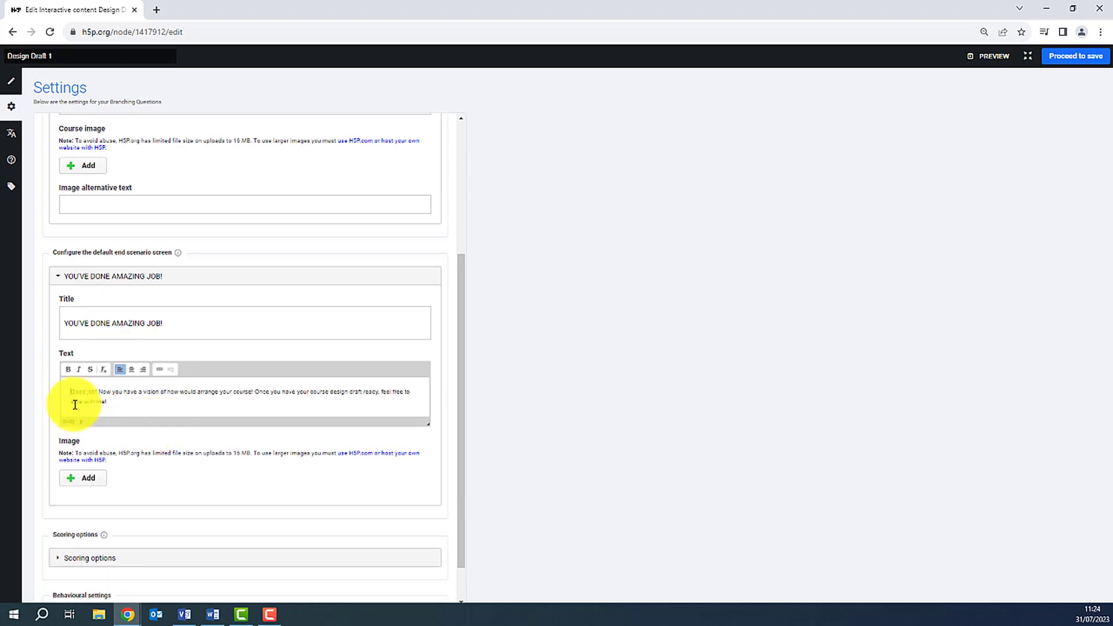
pyautogui.moveTo(110, 409); pyautogui.dragTo(54, 385)
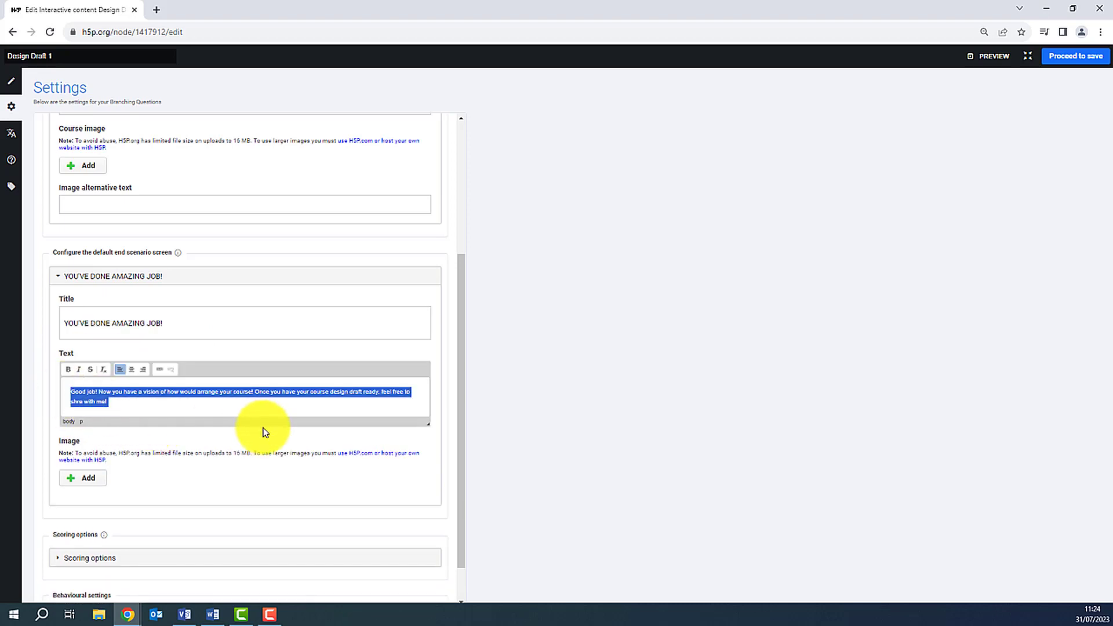
pyautogui.scroll(-1, 264, 432)
pyautogui.scroll(5, 264, 432)
pyautogui.click(11, 110)
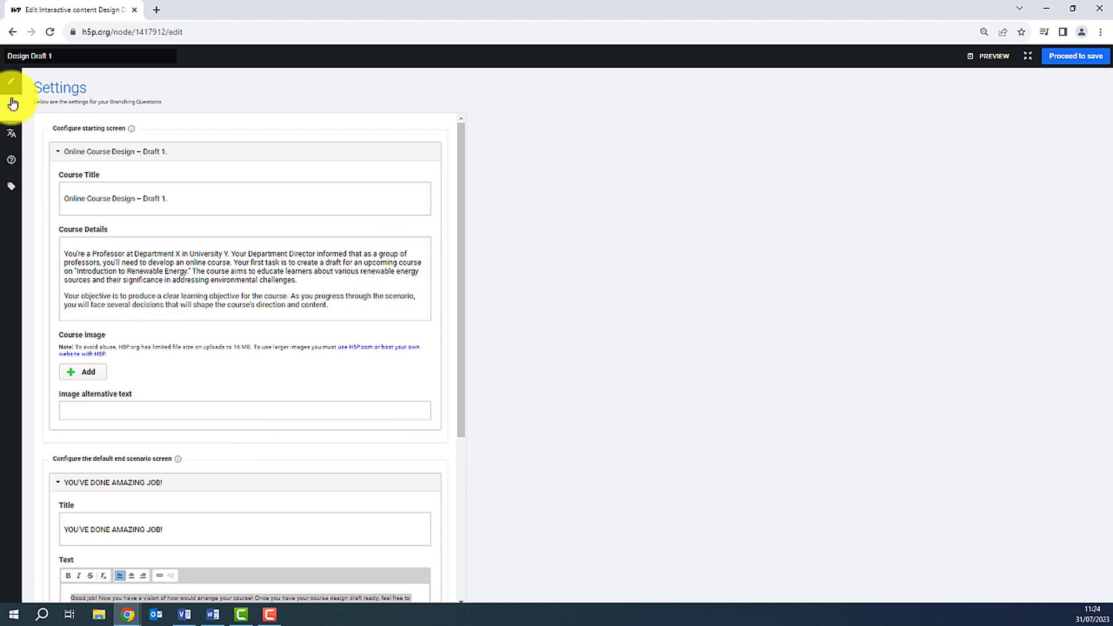
pyautogui.click(12, 87)
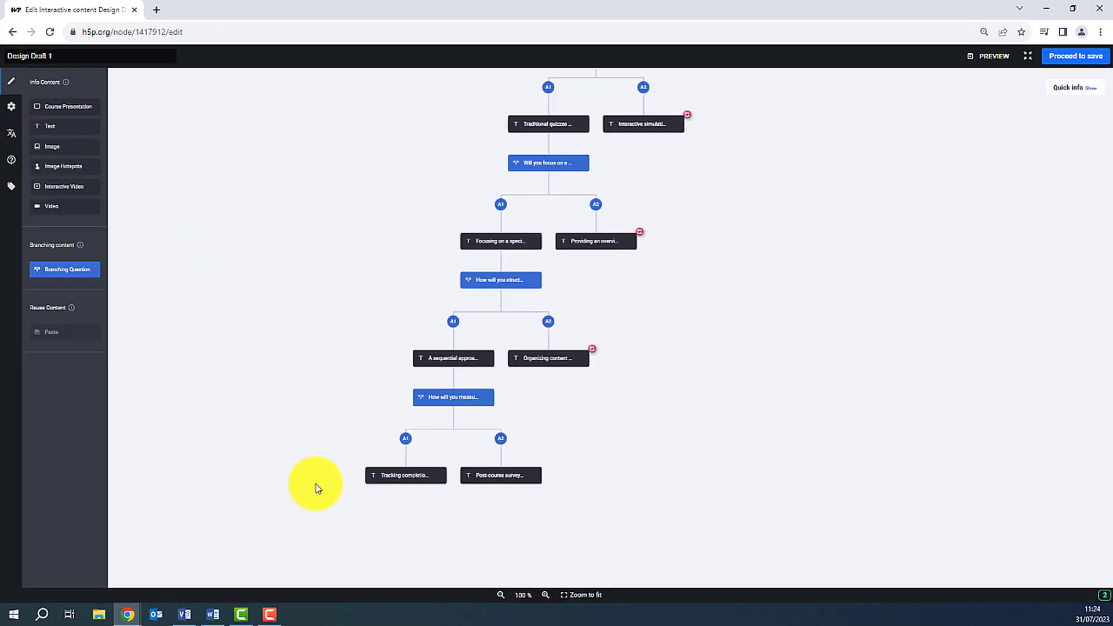
# Set D5. feedback A's special action to Custom end scenario
pyautogui.click(404, 476)
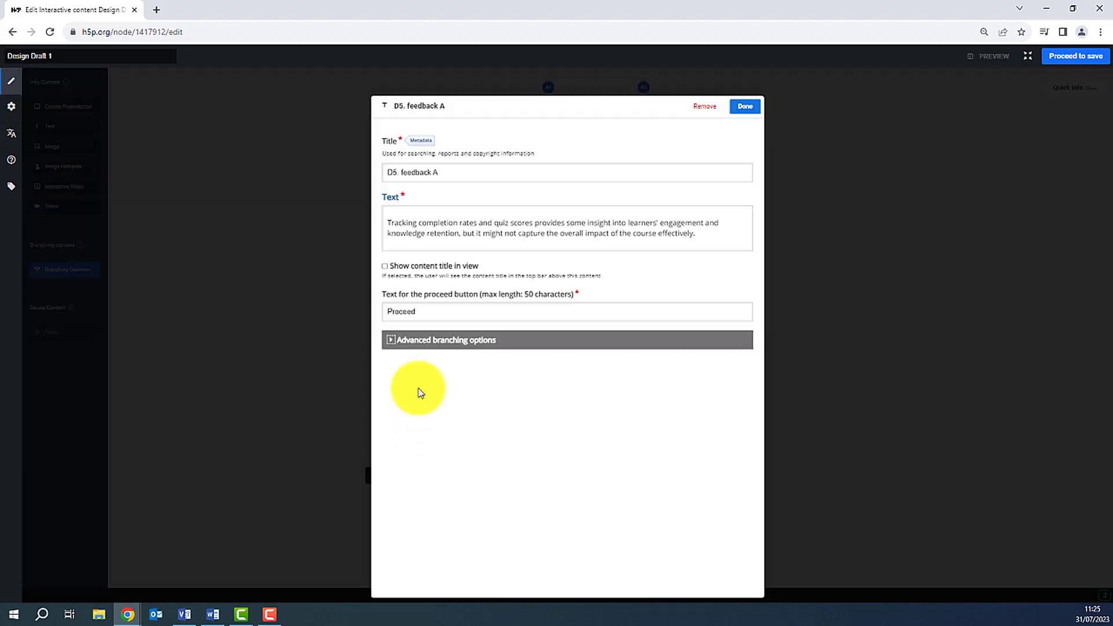
pyautogui.click(397, 341)
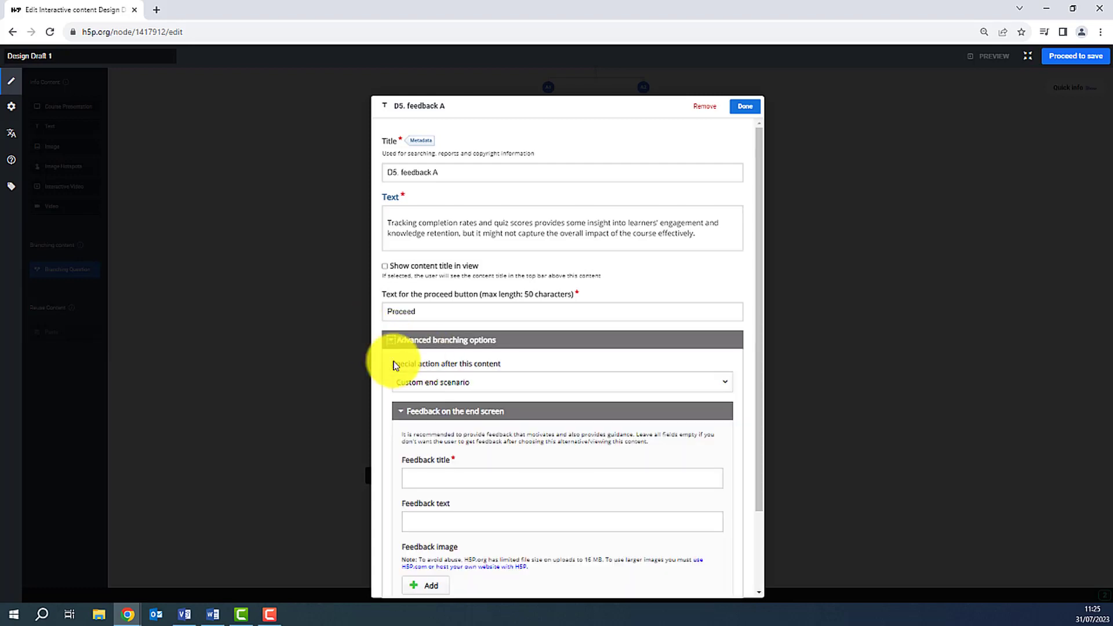
pyautogui.moveTo(457, 368); pyautogui.dragTo(505, 372)
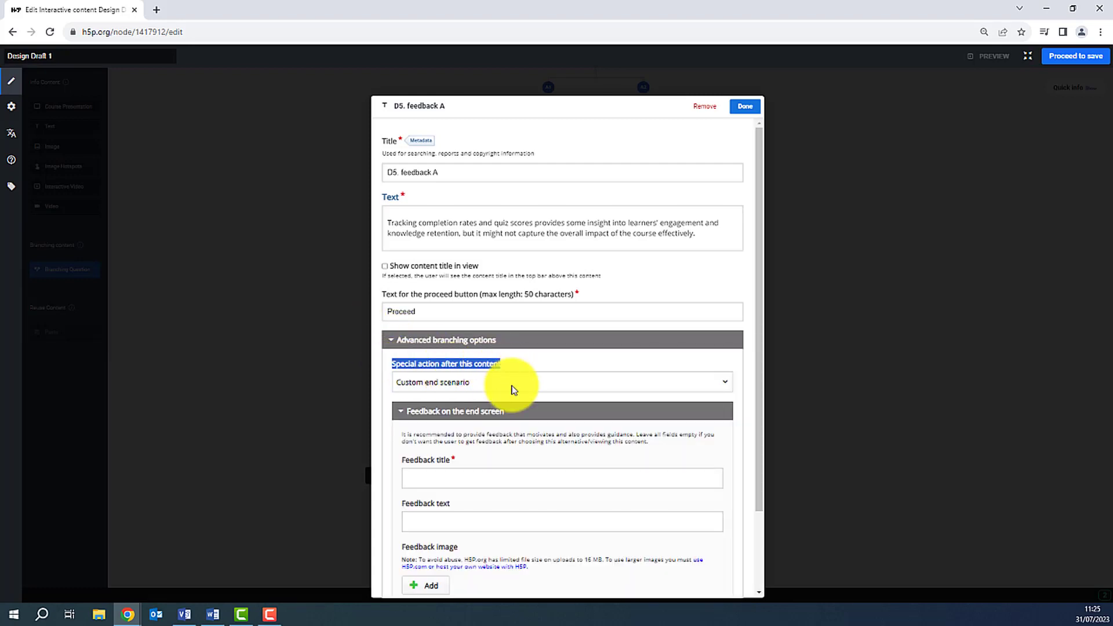
pyautogui.click(513, 388)
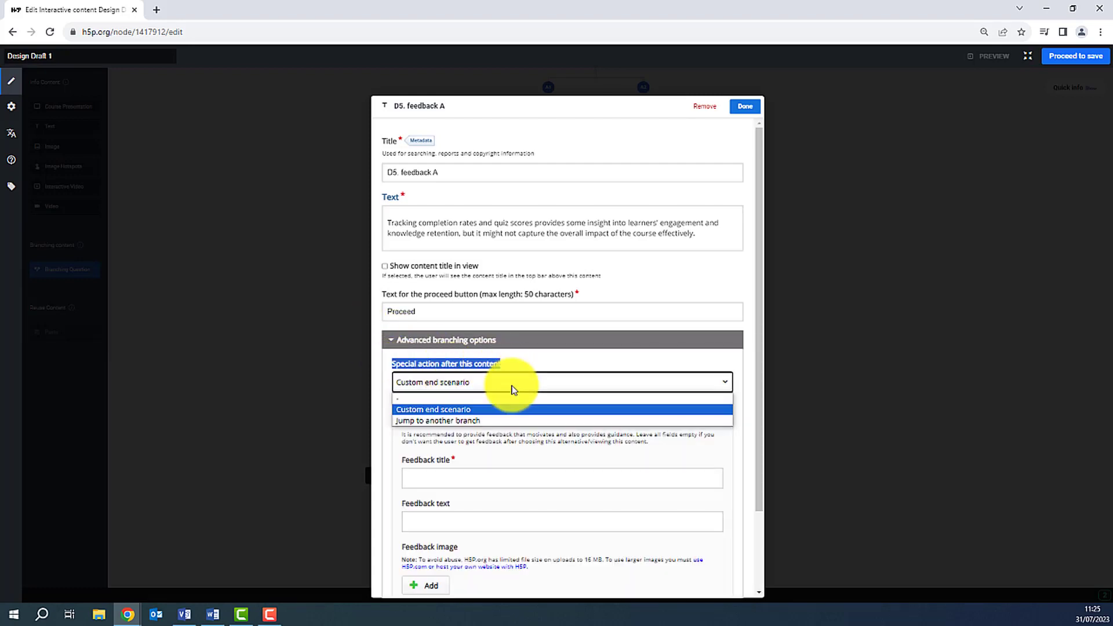
pyautogui.click(402, 408)
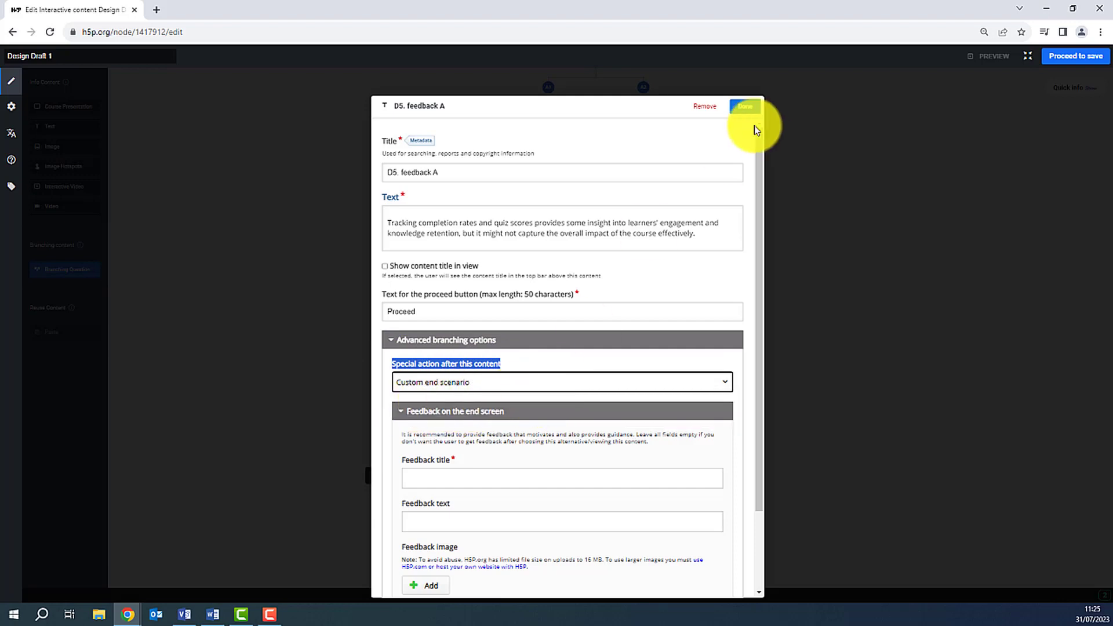
pyautogui.click(746, 108)
# Set D5. feedback B's special action to Custom end scenario as well
pyautogui.click(501, 475)
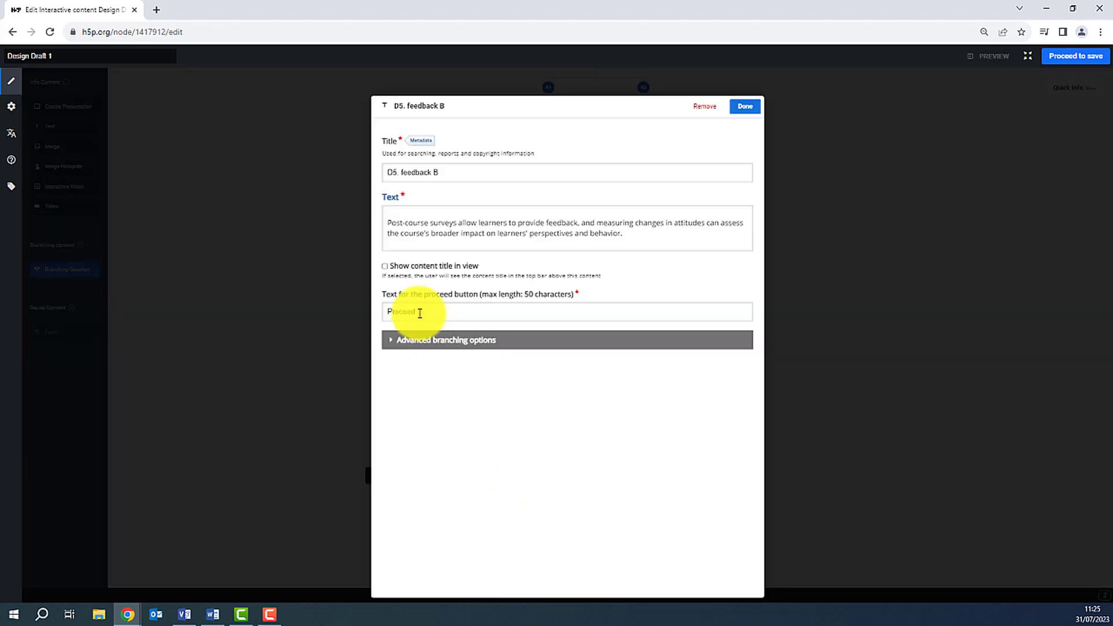
pyautogui.click(422, 343)
pyautogui.click(471, 382)
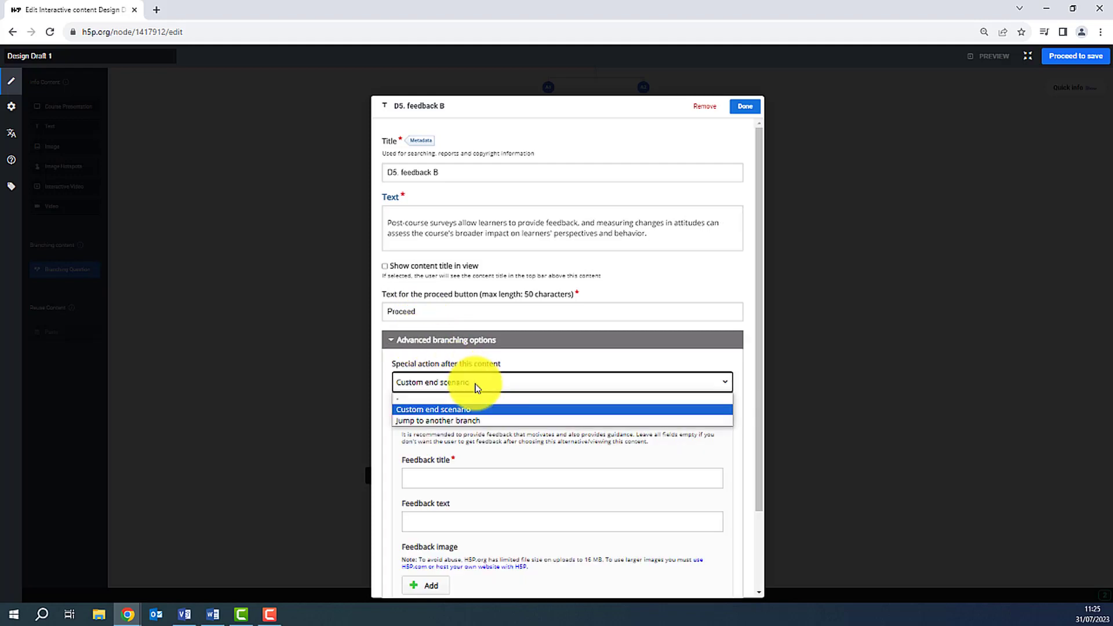
pyautogui.click(472, 409)
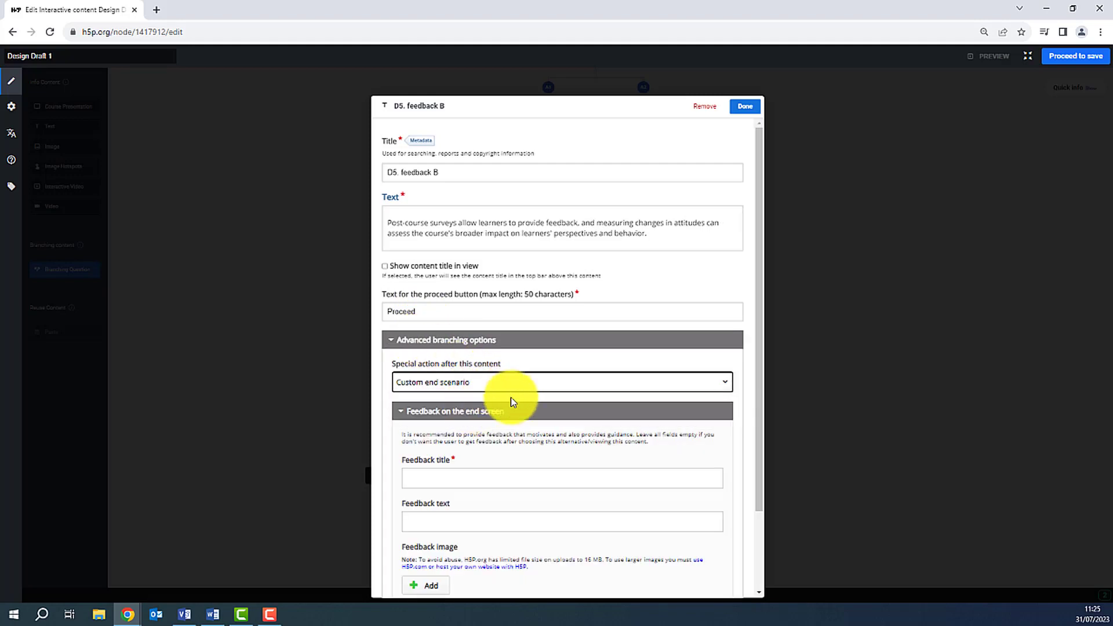
pyautogui.click(746, 107)
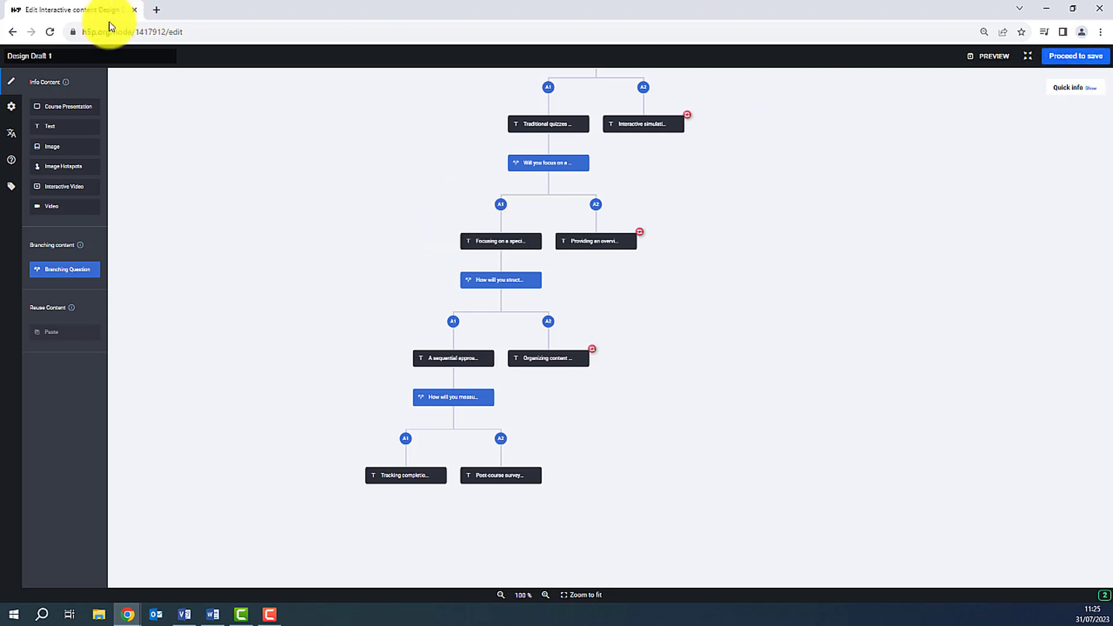
# Save the scenario titled 'Design Draft 1' and open its view page
pyautogui.moveTo(18, 56); pyautogui.dragTo(67, 59)
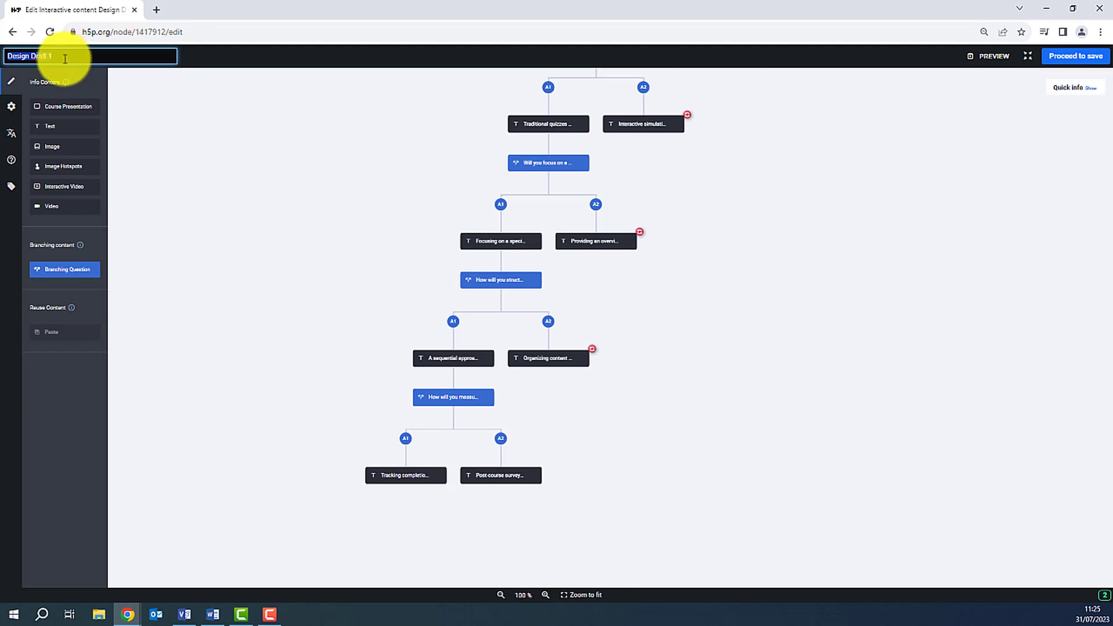
pyautogui.click(1074, 58)
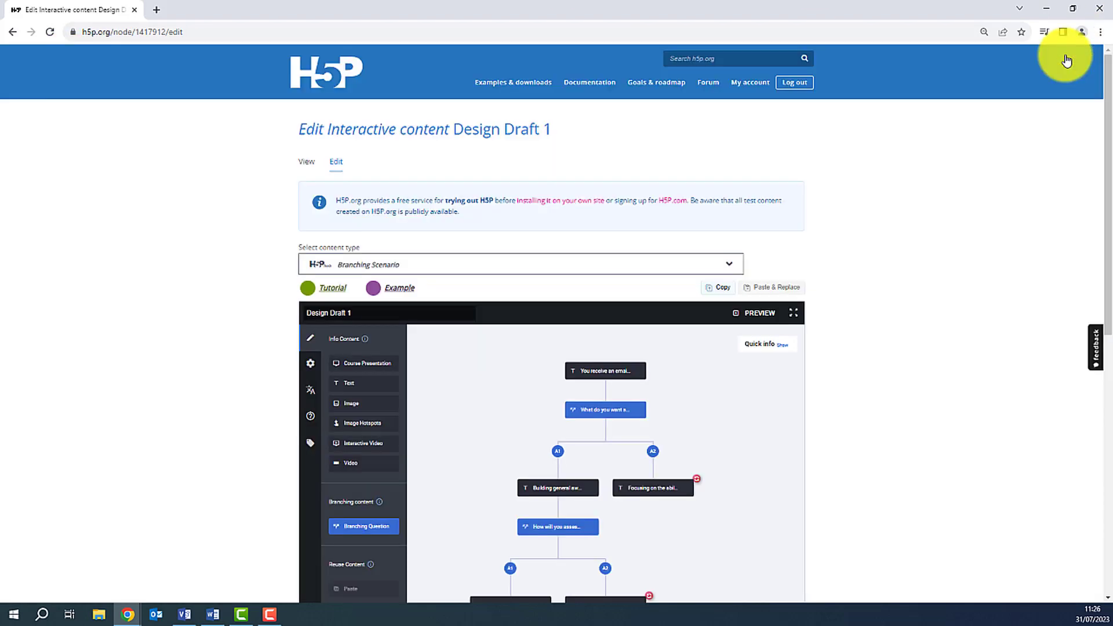
pyautogui.scroll(-8, 321, 290)
pyautogui.click(309, 371)
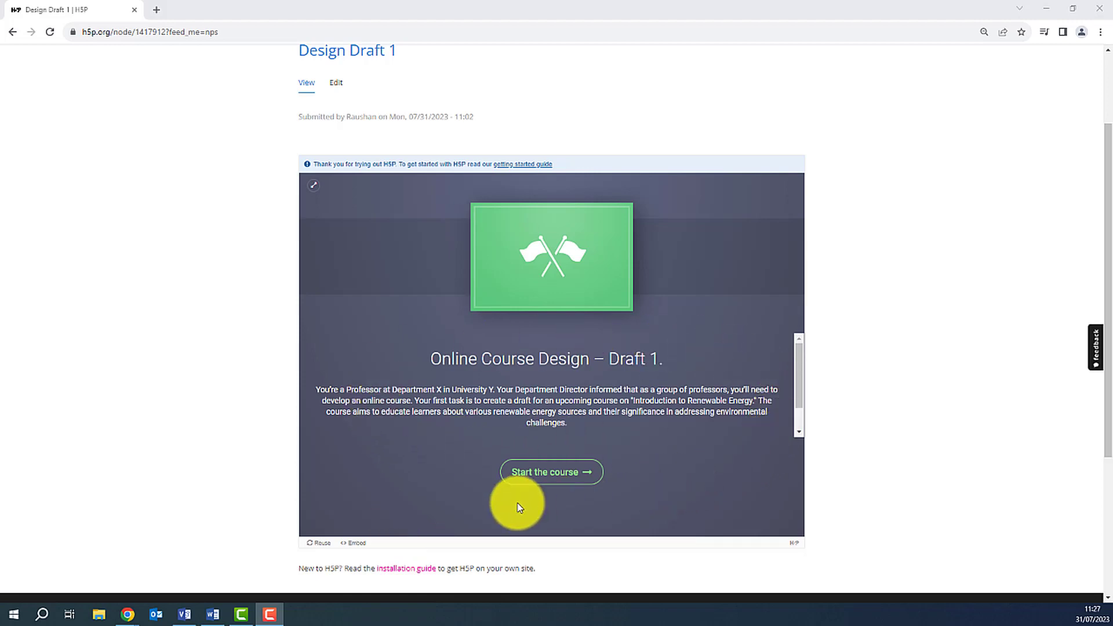
# Start the course from its title screen and advance to the Decision 1 question
pyautogui.click(531, 479)
pyautogui.click(531, 479)
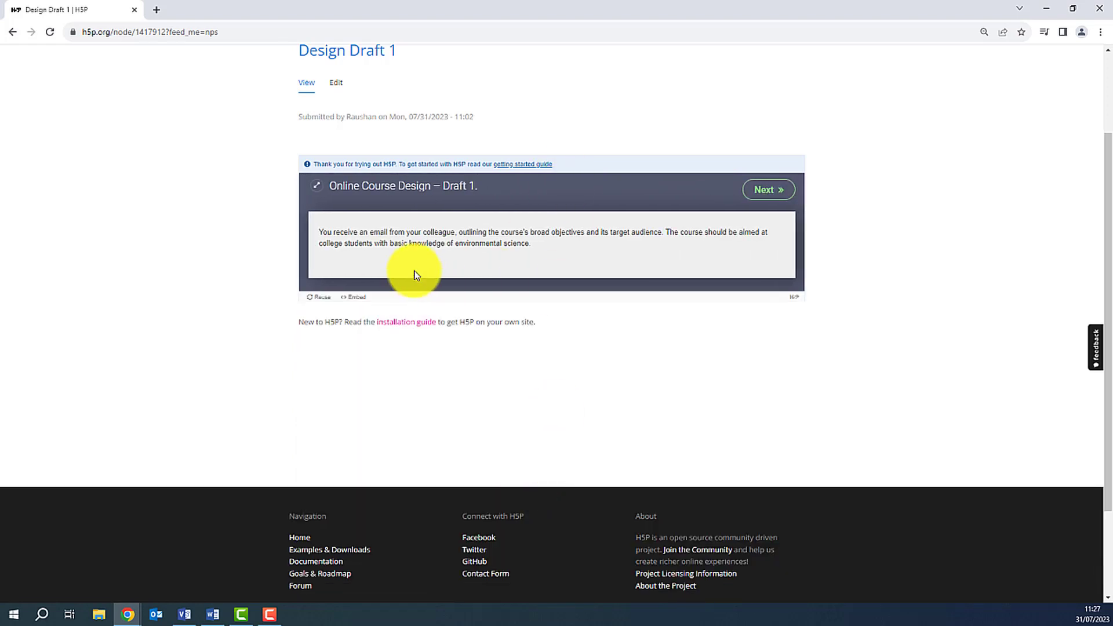
pyautogui.click(750, 194)
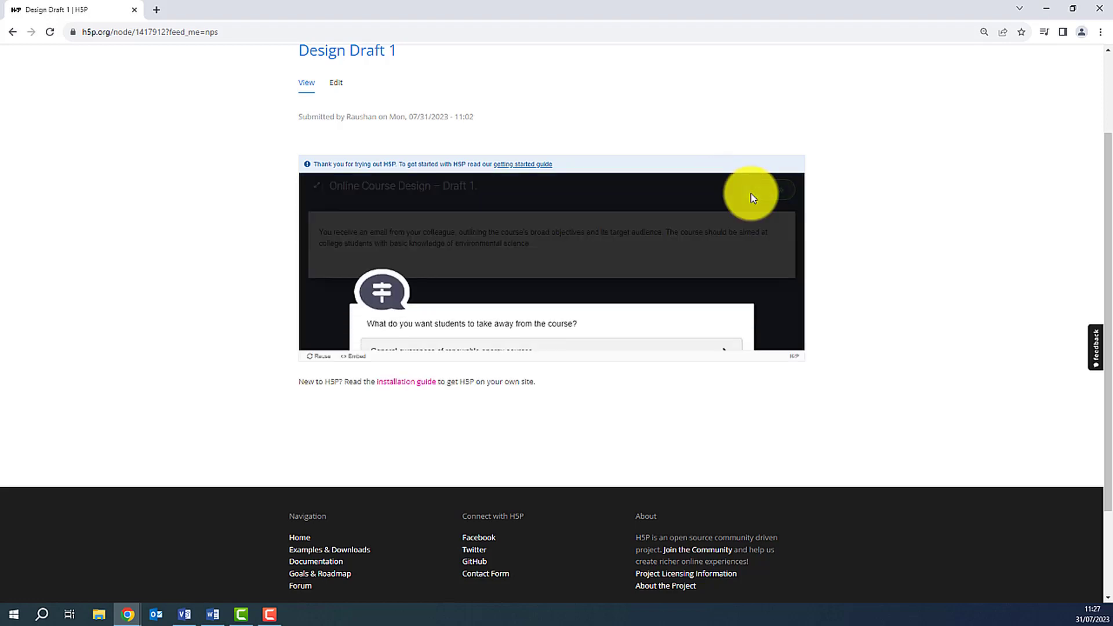